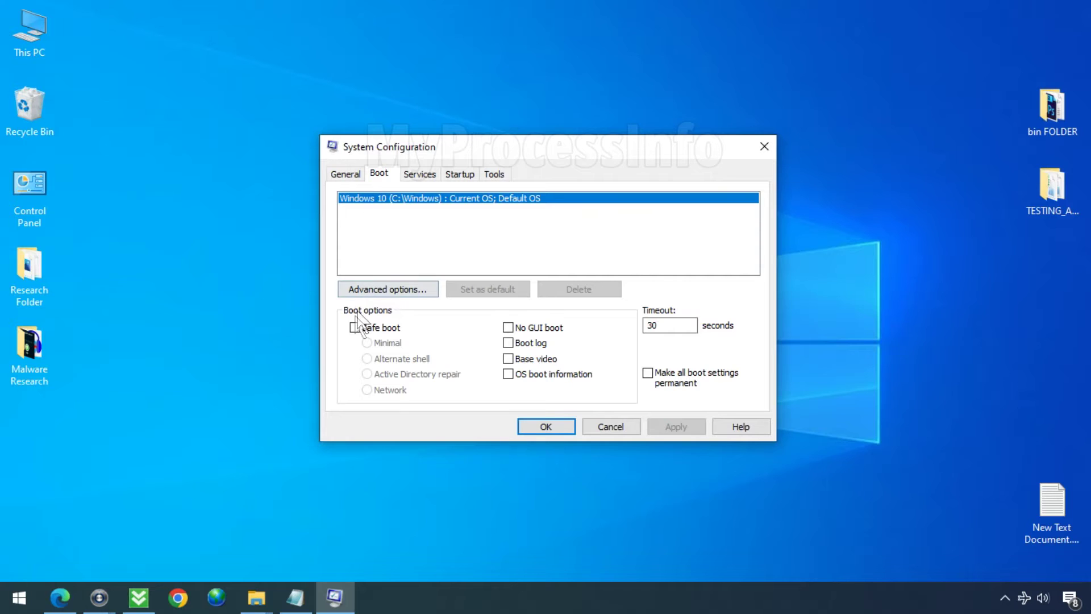
Enable Safe boot with the Minimal option for Windows 10 and restart the computer to apply it.
click(356, 329)
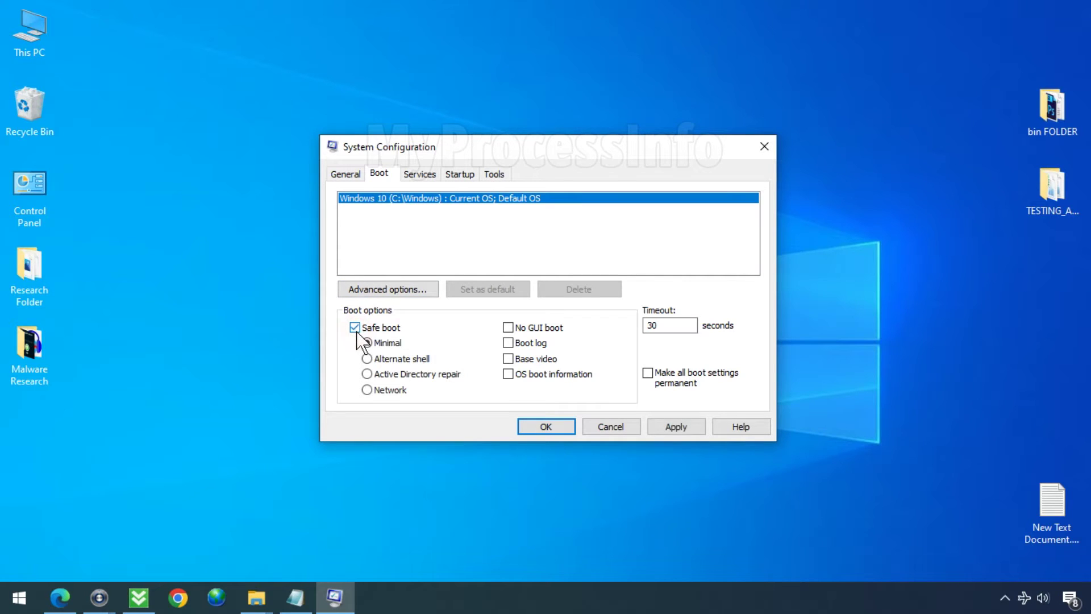
click(674, 426)
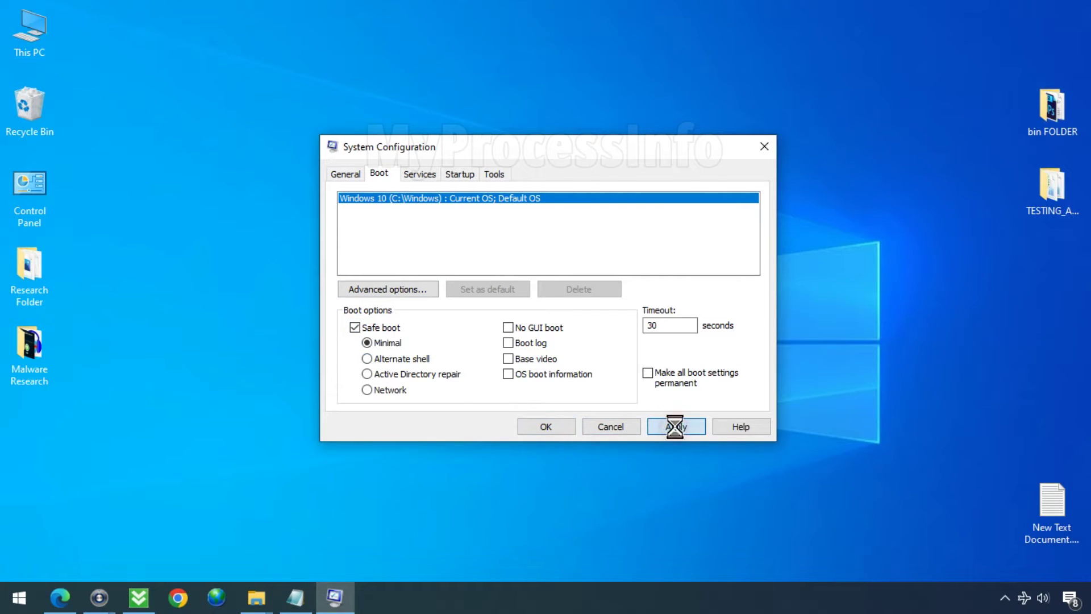
click(554, 427)
click(494, 330)
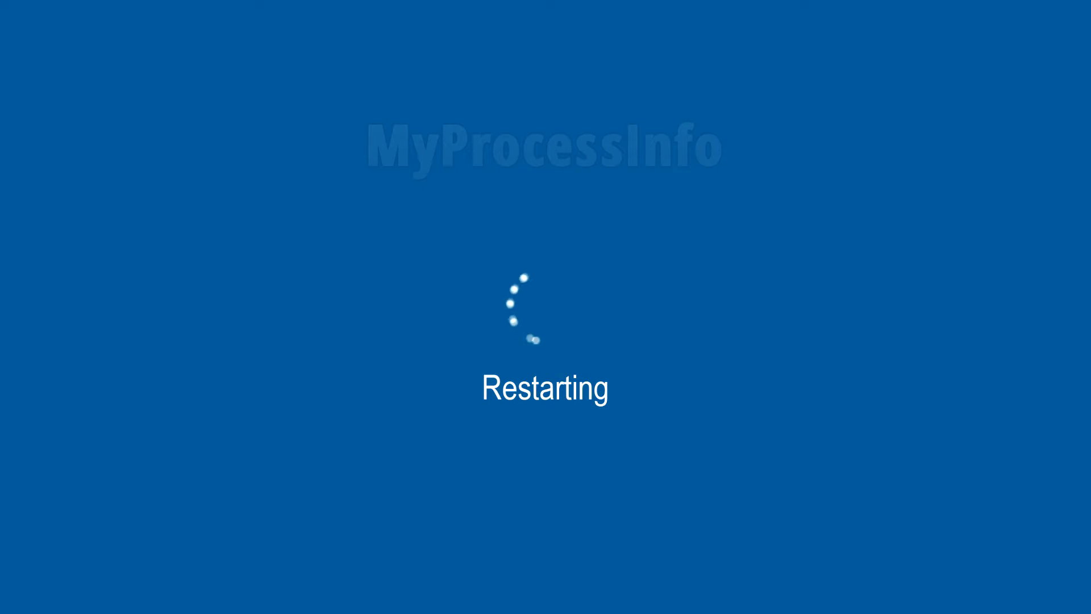
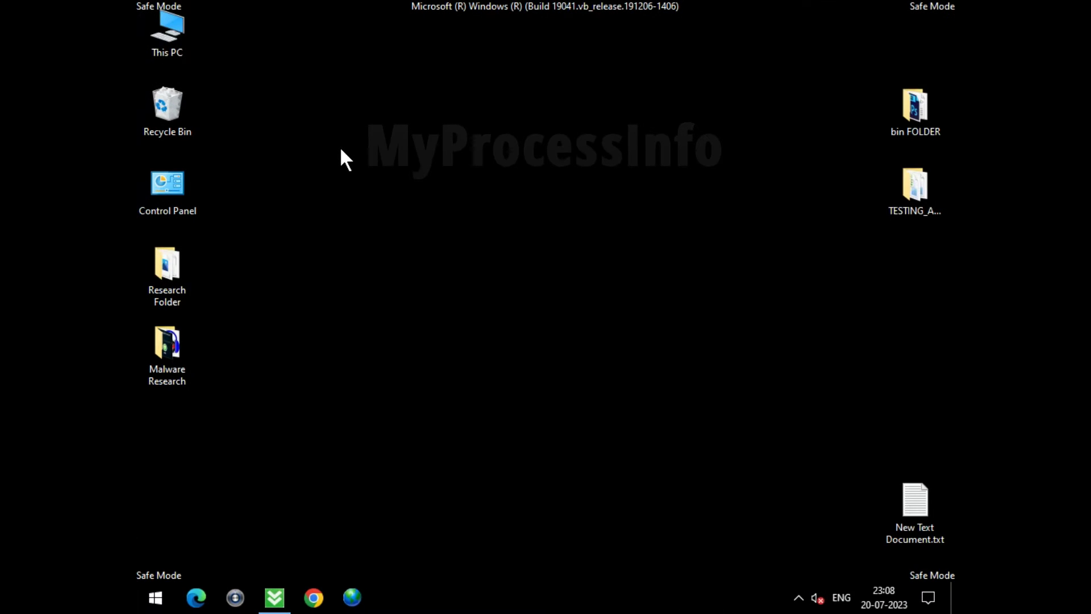
Open the ProgramData folder on Local Disk (C:) in a maximized File Explorer window.
double_click(182, 22)
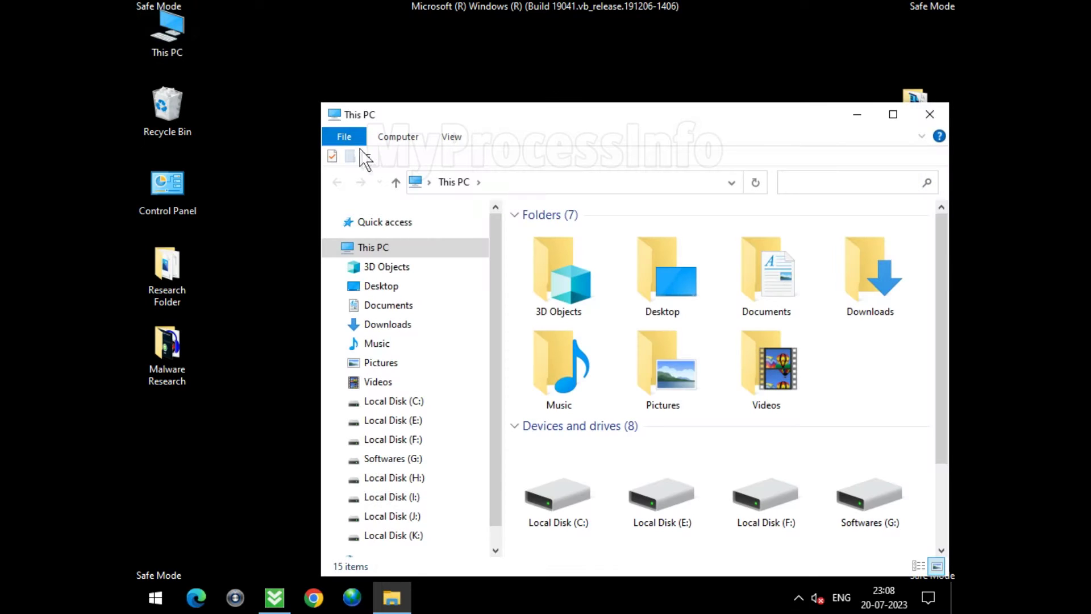
click(429, 399)
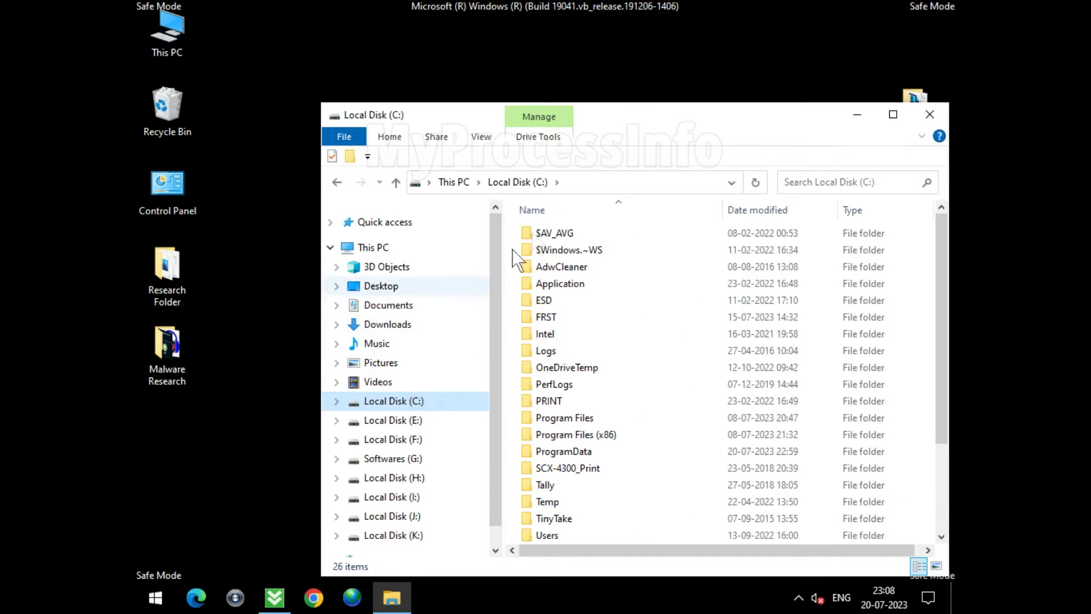
double_click(623, 120)
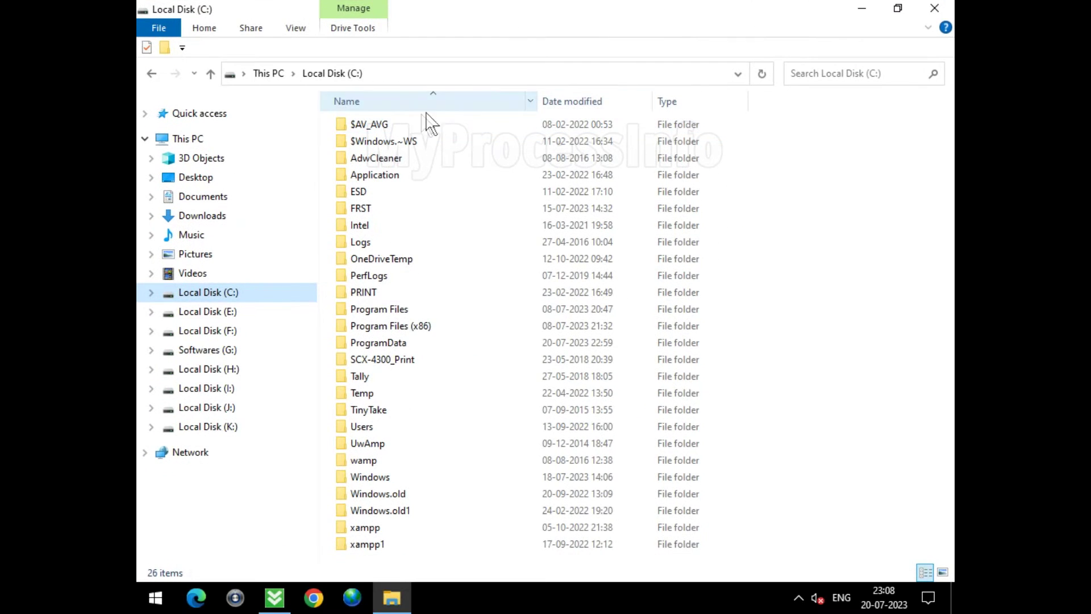
click(458, 346)
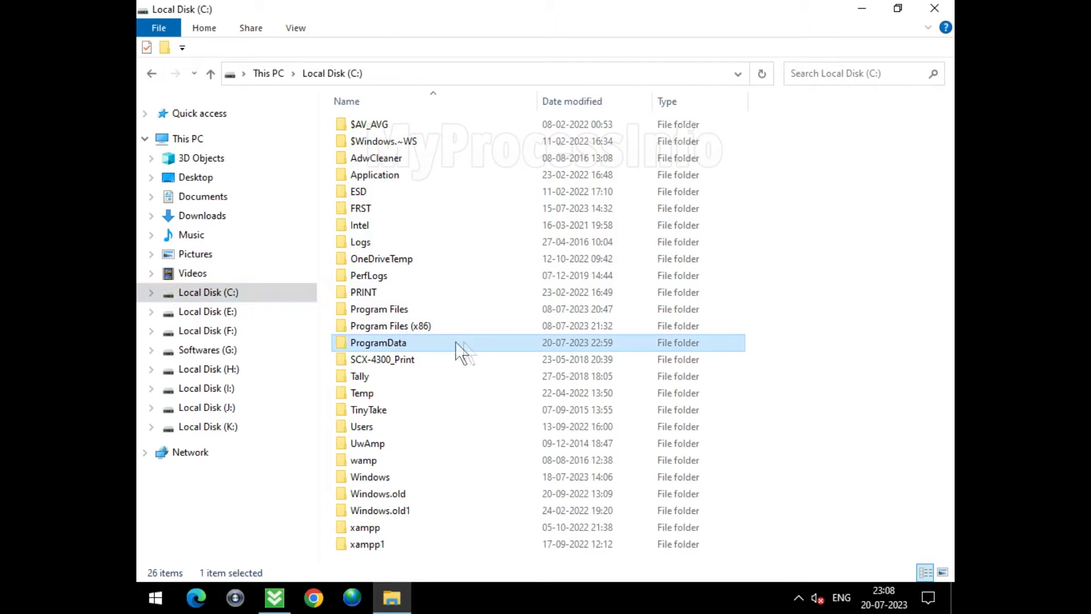
double_click(487, 343)
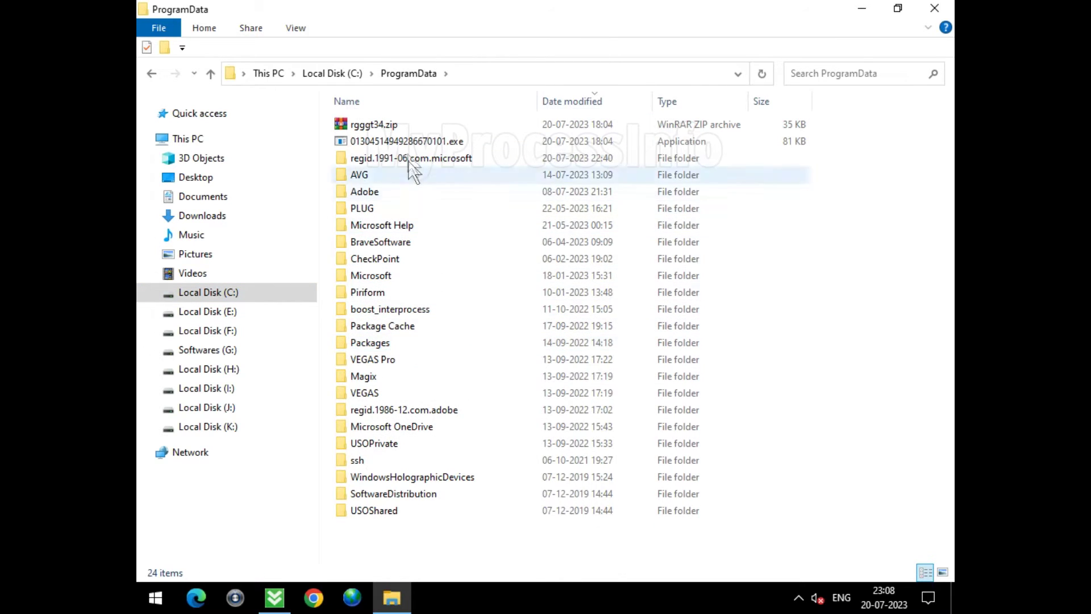
Go into the Microsoft folder inside ProgramData and open its Windows Defender folder.
click(402, 274)
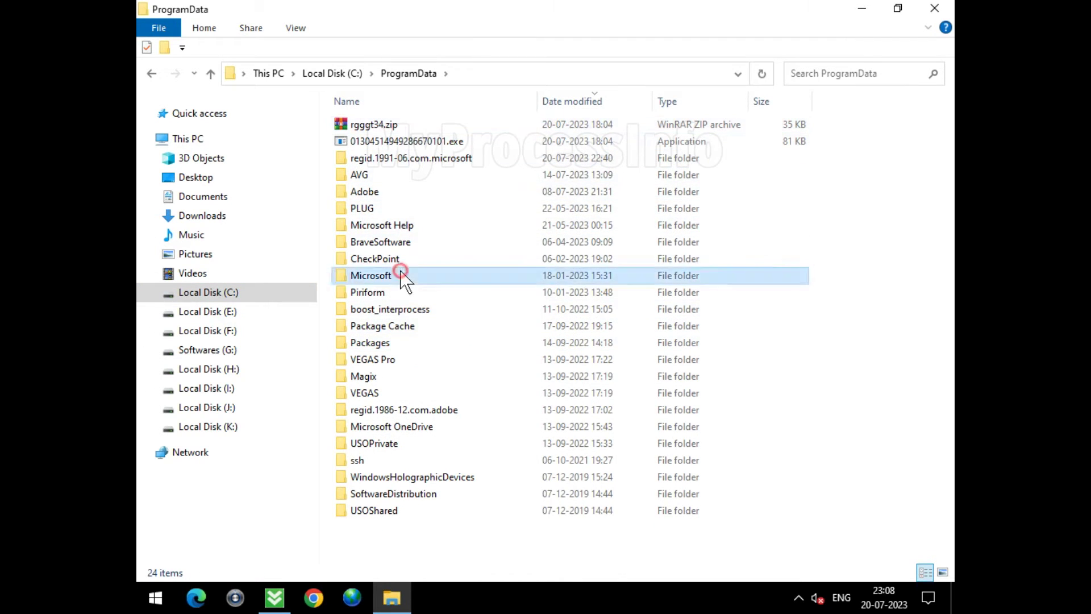
double_click(470, 269)
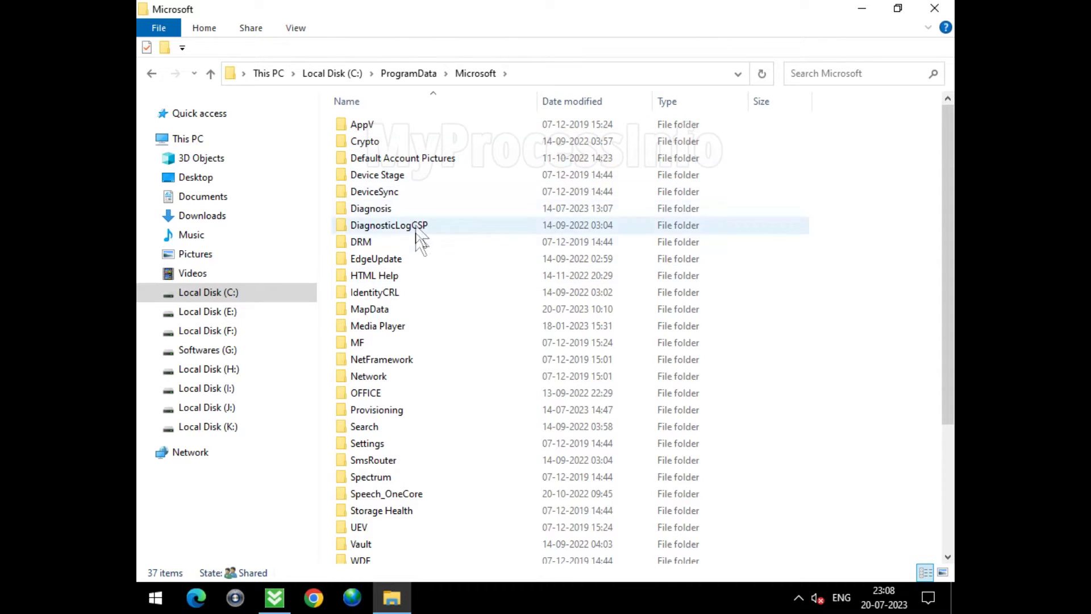
scroll(391, 500, down, 1)
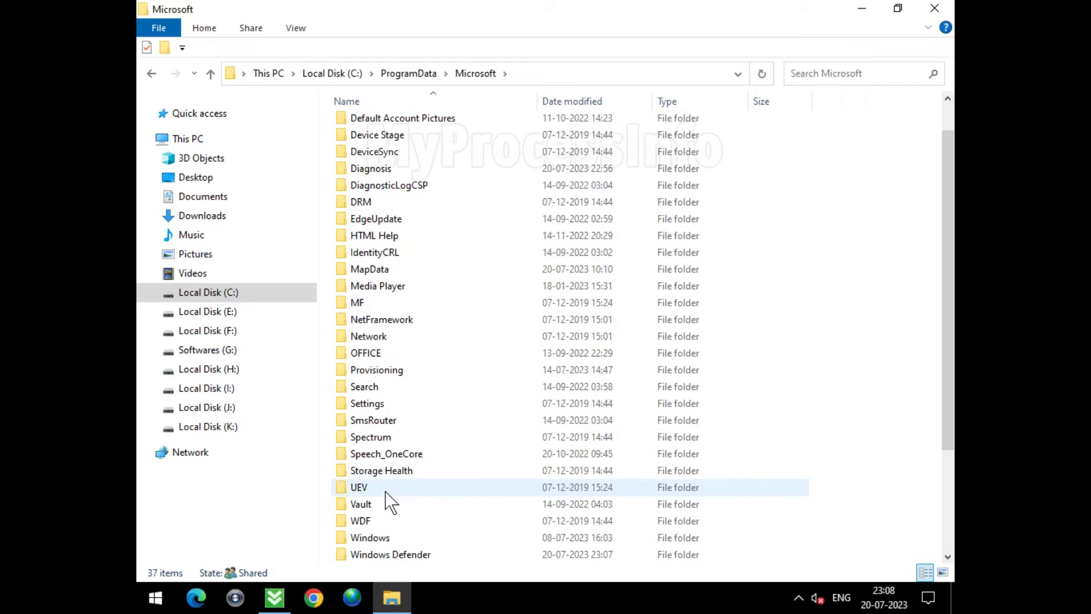
scroll(391, 500, down, 2)
click(452, 455)
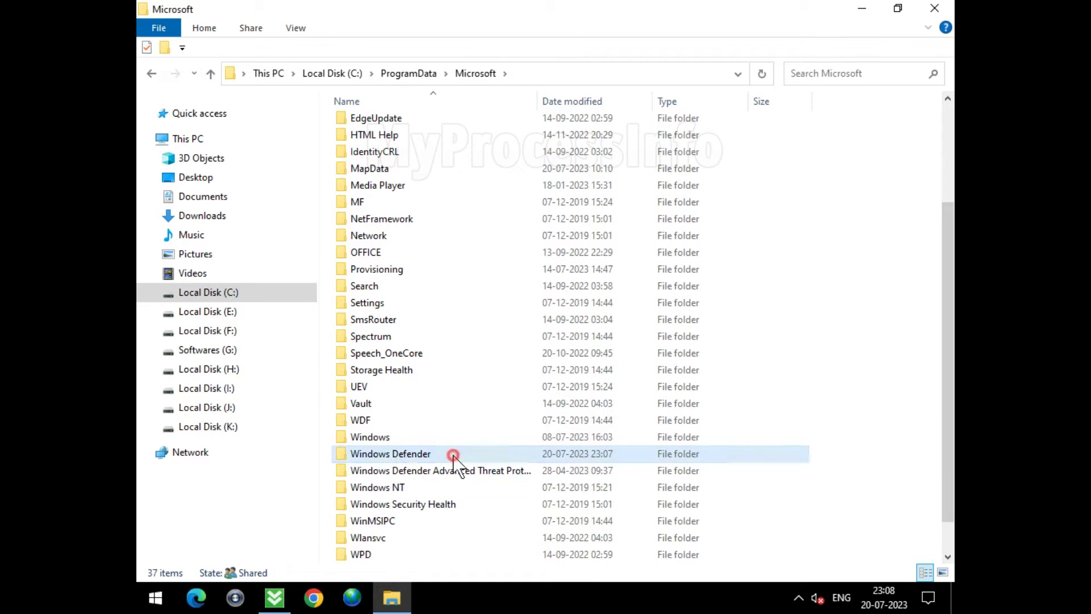
double_click(513, 458)
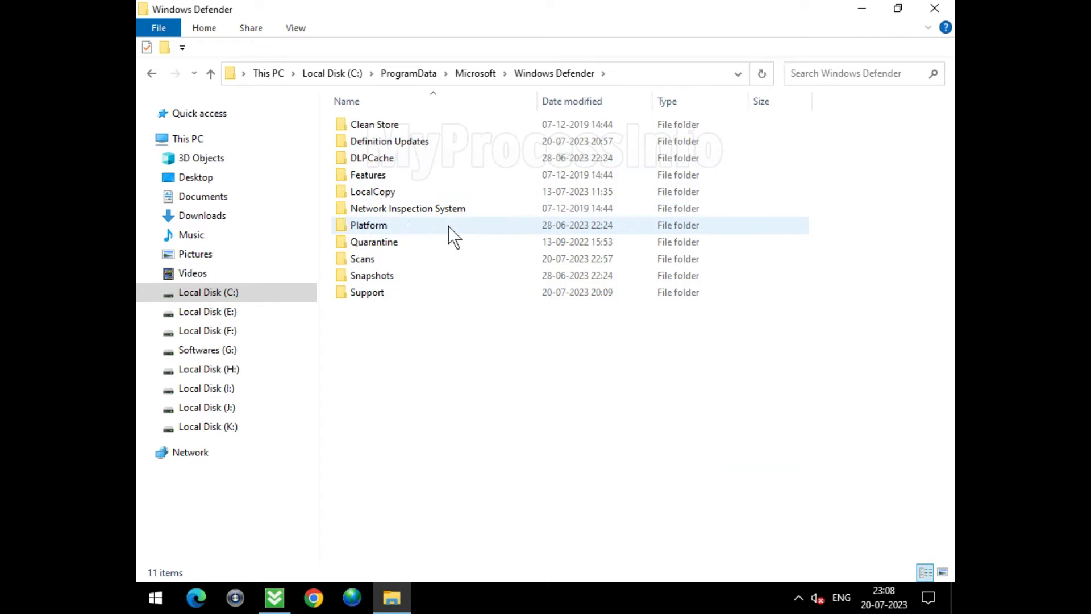
Delete the Quarantine folder from the Windows Defender folder.
click(396, 247)
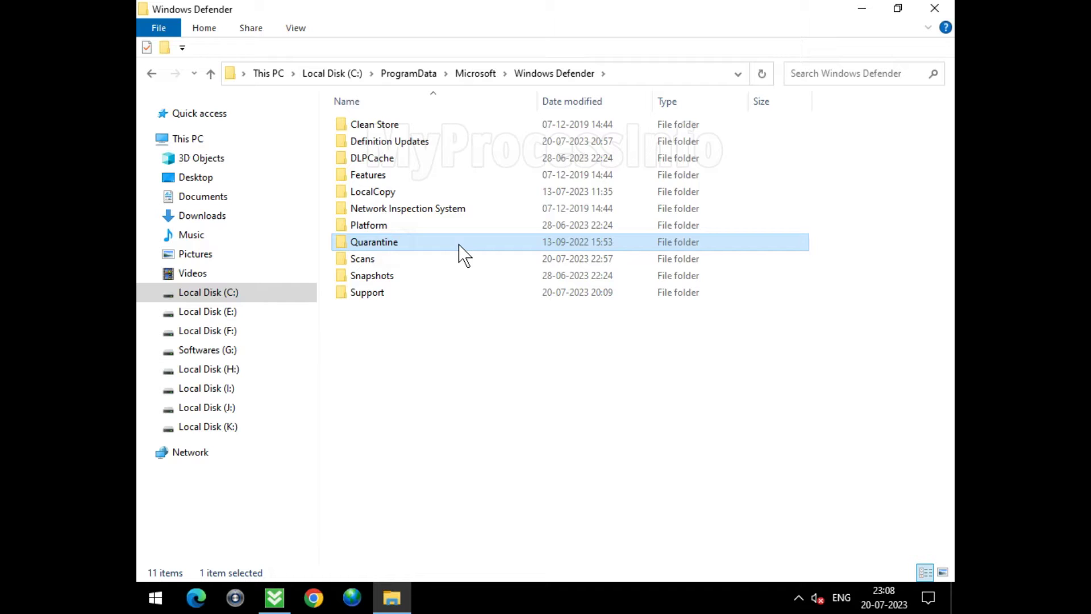
right_click(459, 245)
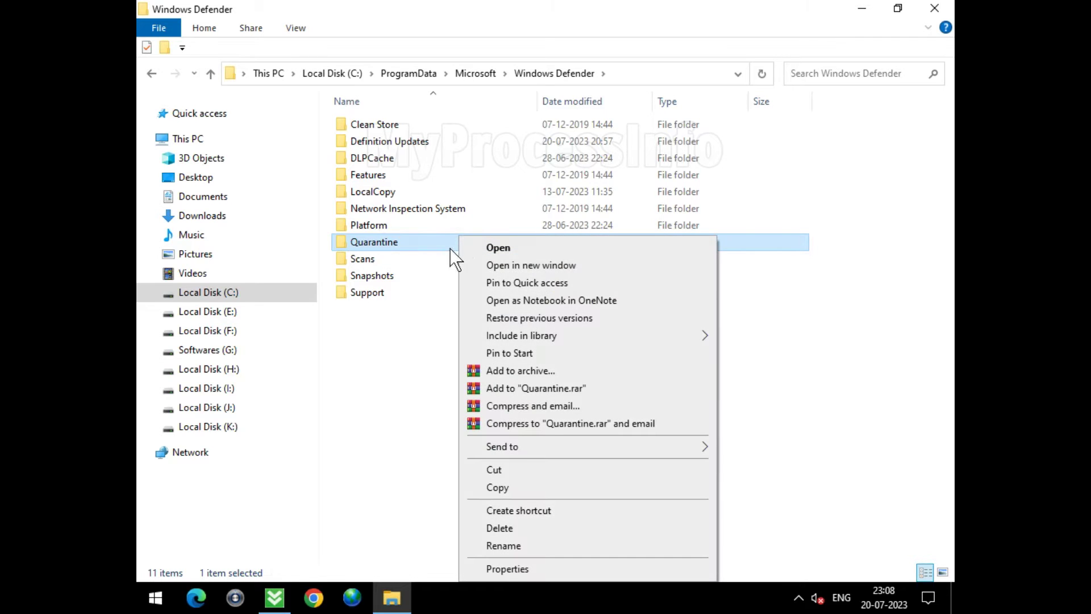
click(513, 523)
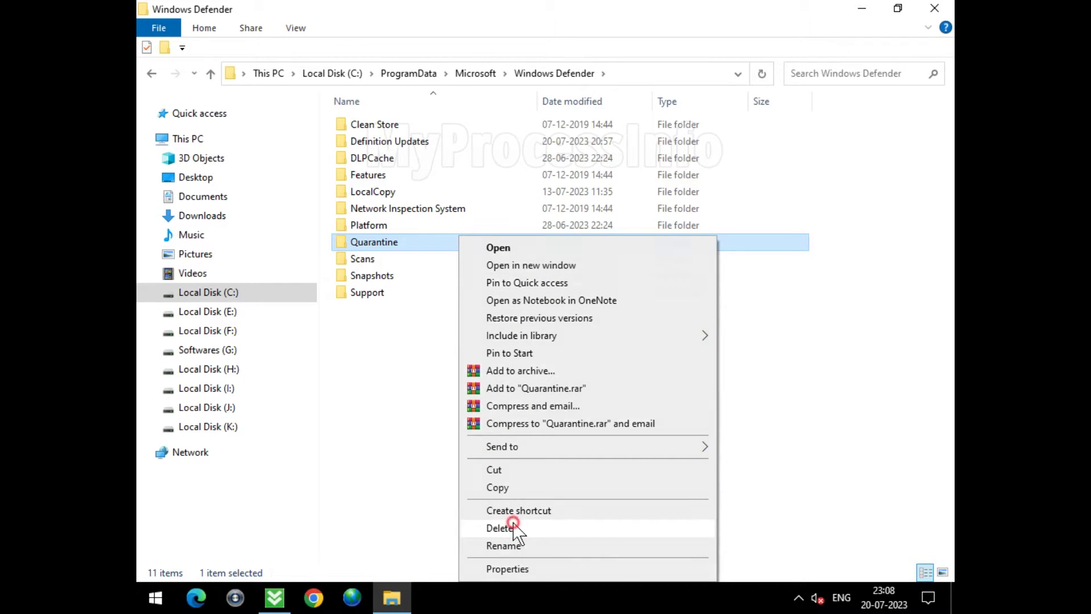
Open the History folder inside Windows Defender's Scans folder and delete its Results folder.
double_click(412, 242)
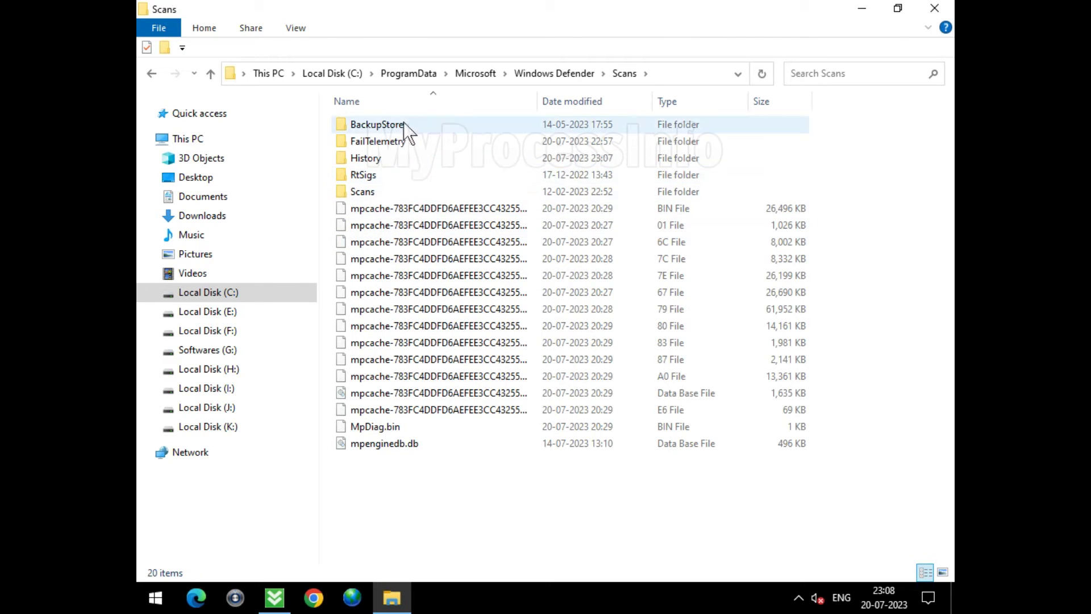
double_click(400, 156)
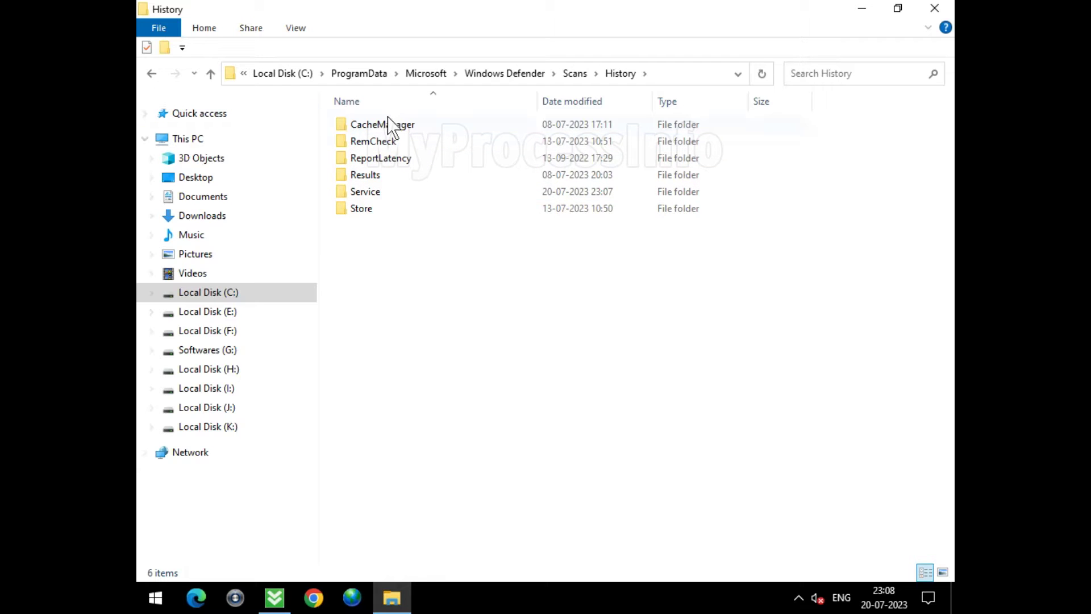
click(396, 175)
right_click(397, 175)
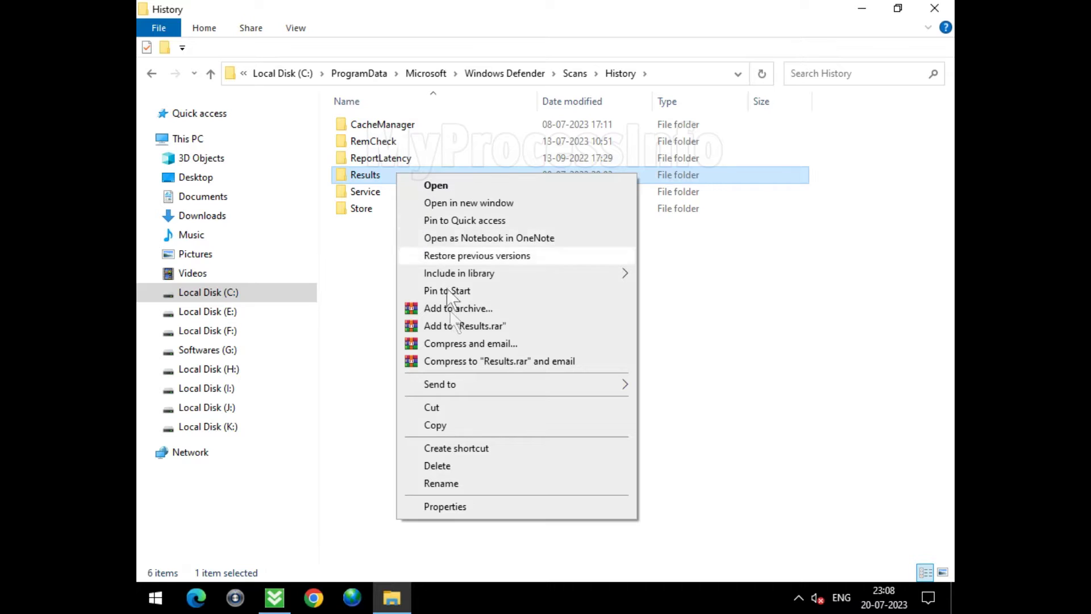
click(455, 465)
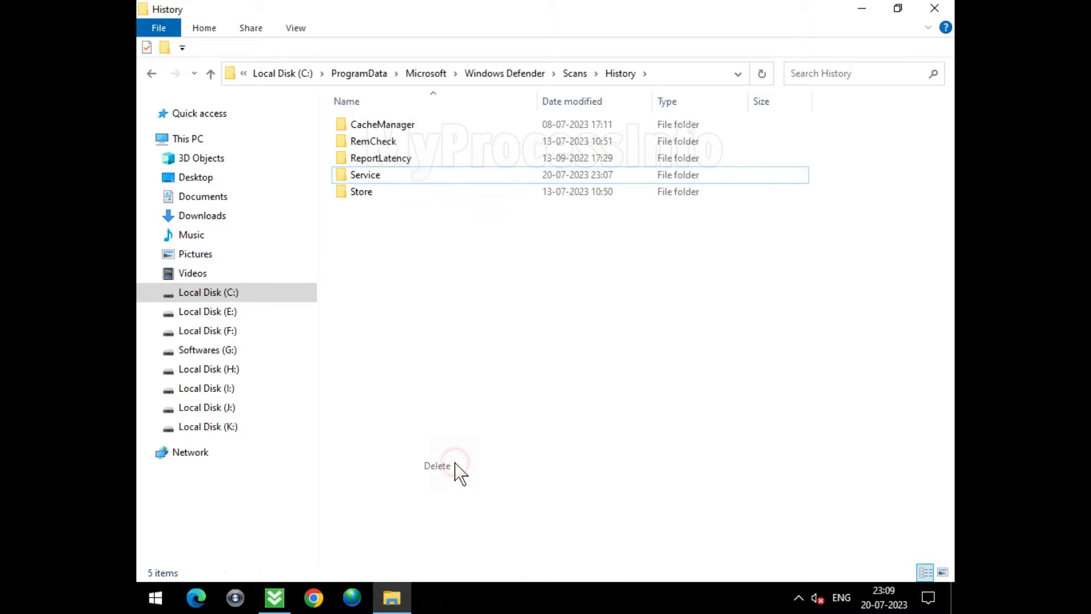
Delete the DetectionHistory folder and all log files inside History's Service folder, and close the window.
click(399, 176)
double_click(399, 176)
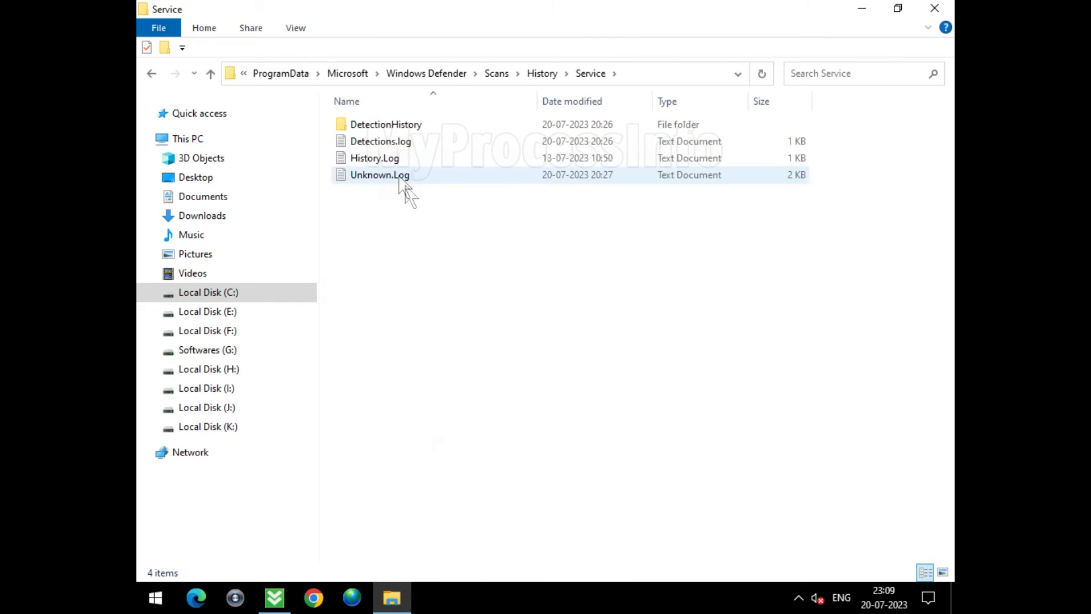
drag(426, 250, 380, 116)
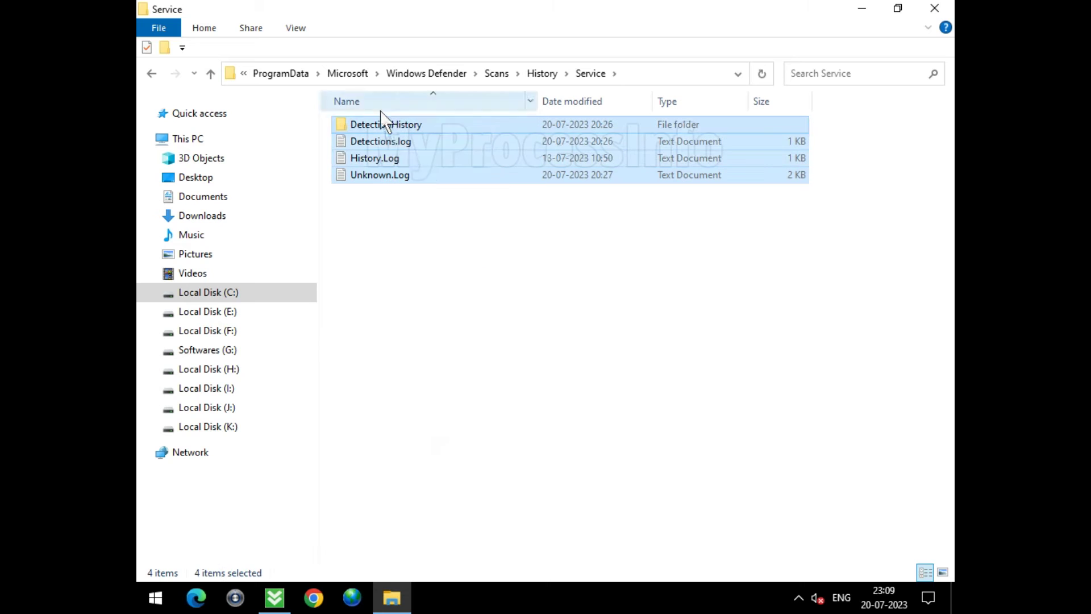
right_click(426, 167)
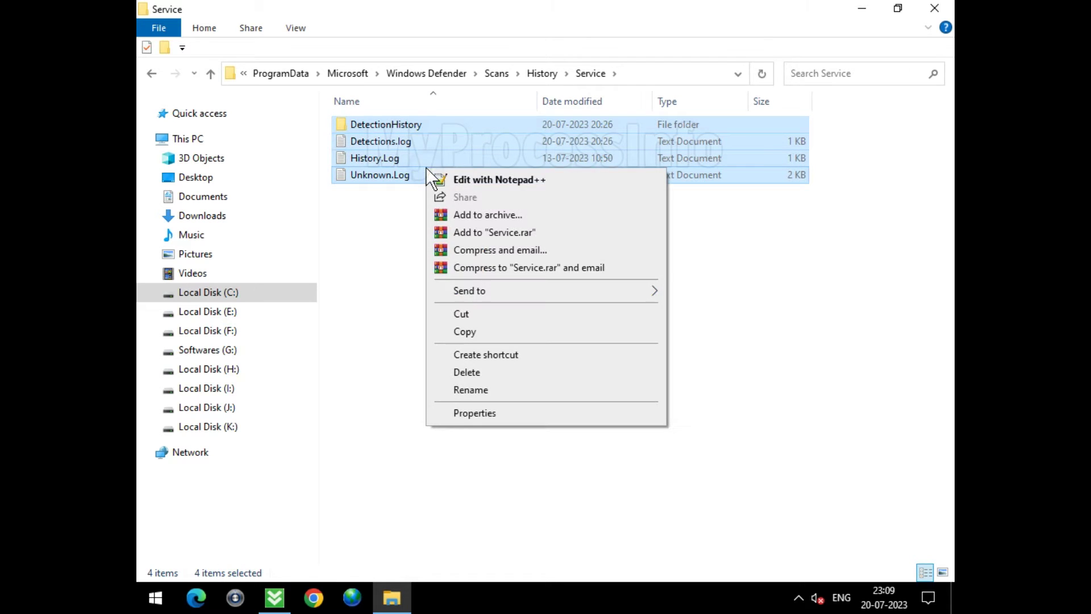
click(505, 373)
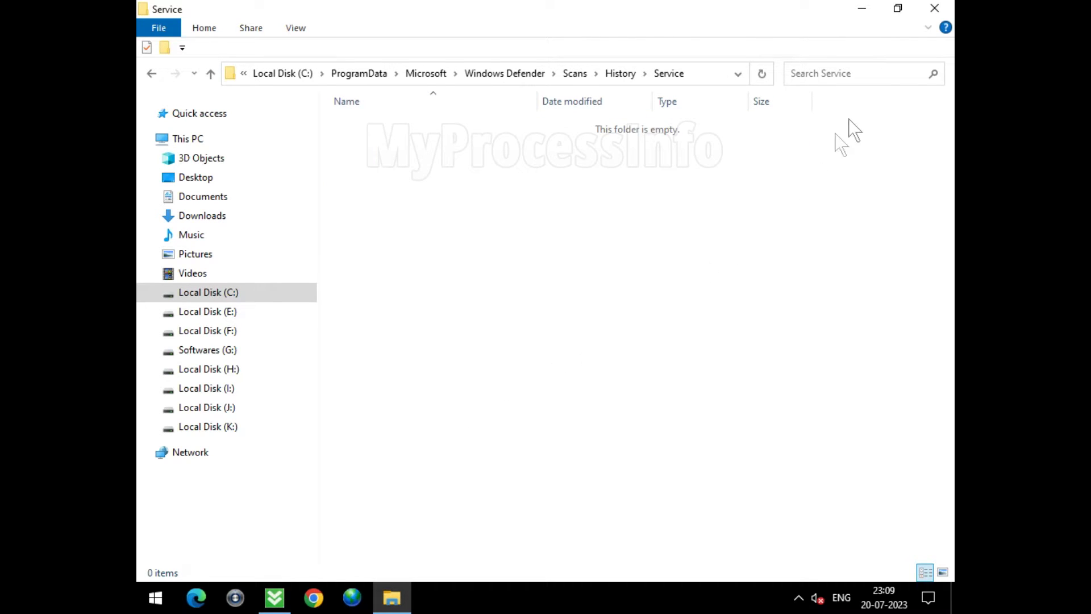
click(939, 13)
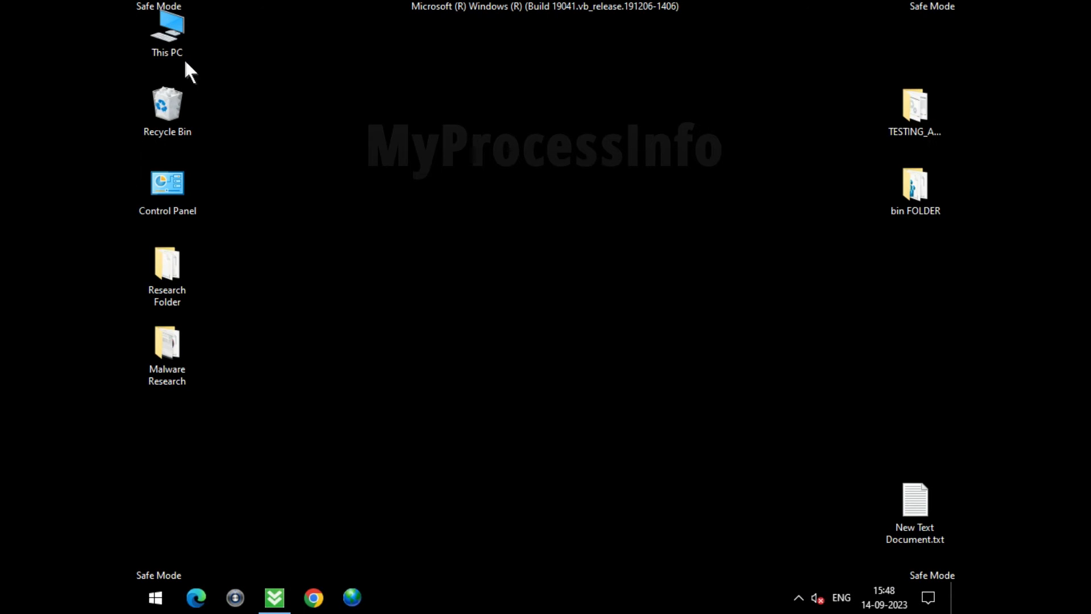
Open the 123 profile folder under Users on Local Disk (C:) in a maximized File Explorer window.
double_click(179, 51)
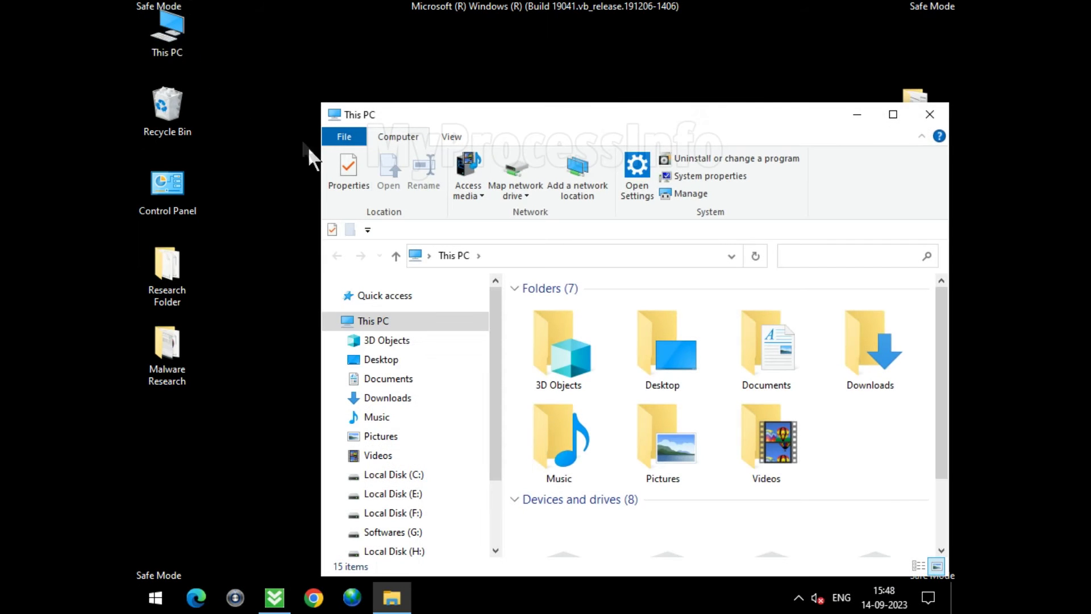
click(457, 475)
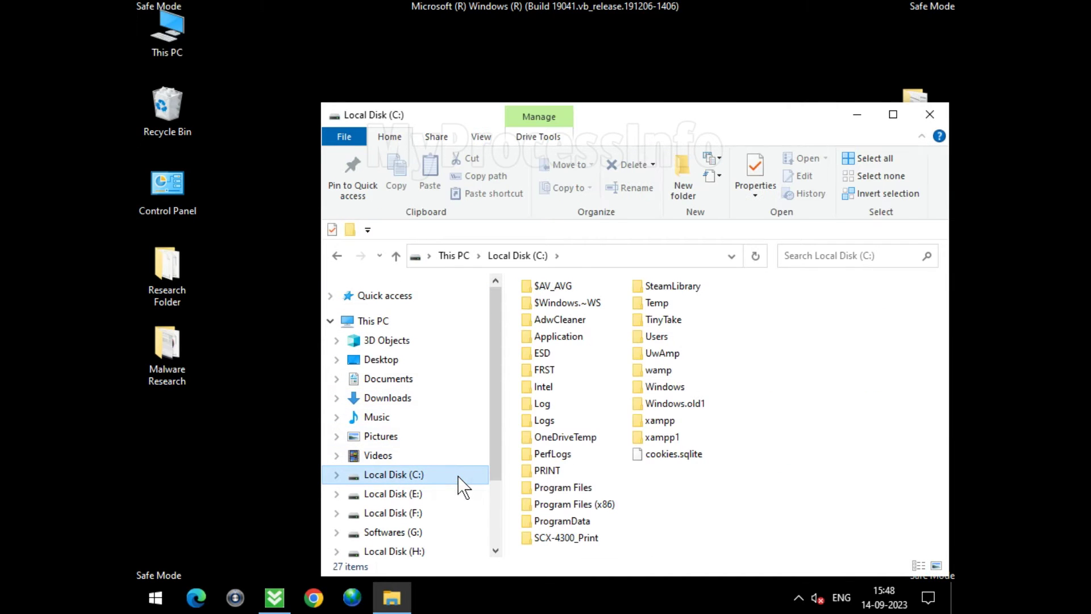
double_click(664, 115)
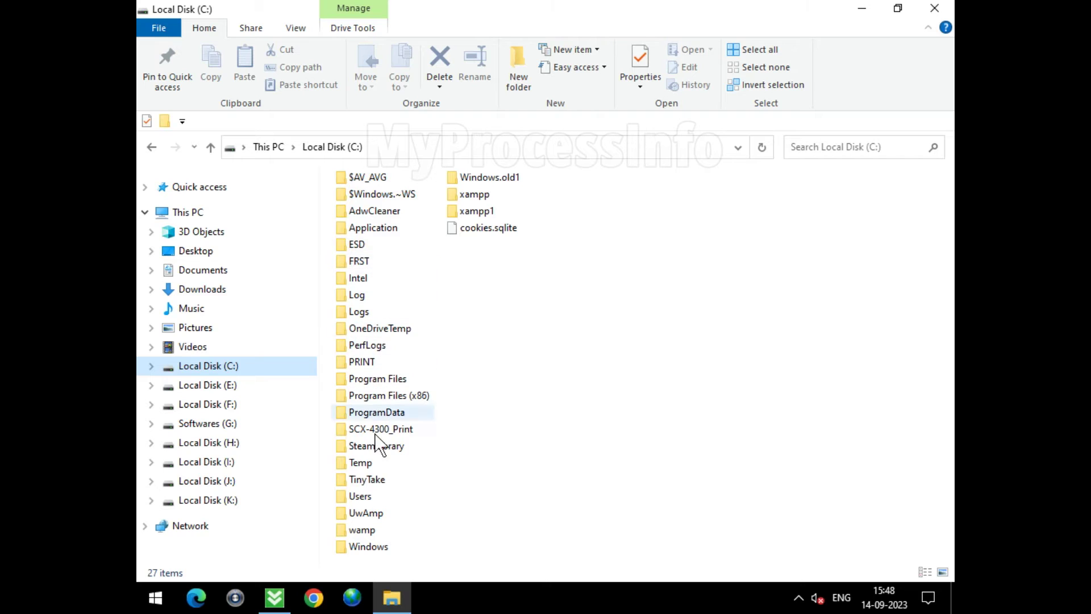
click(390, 498)
double_click(400, 497)
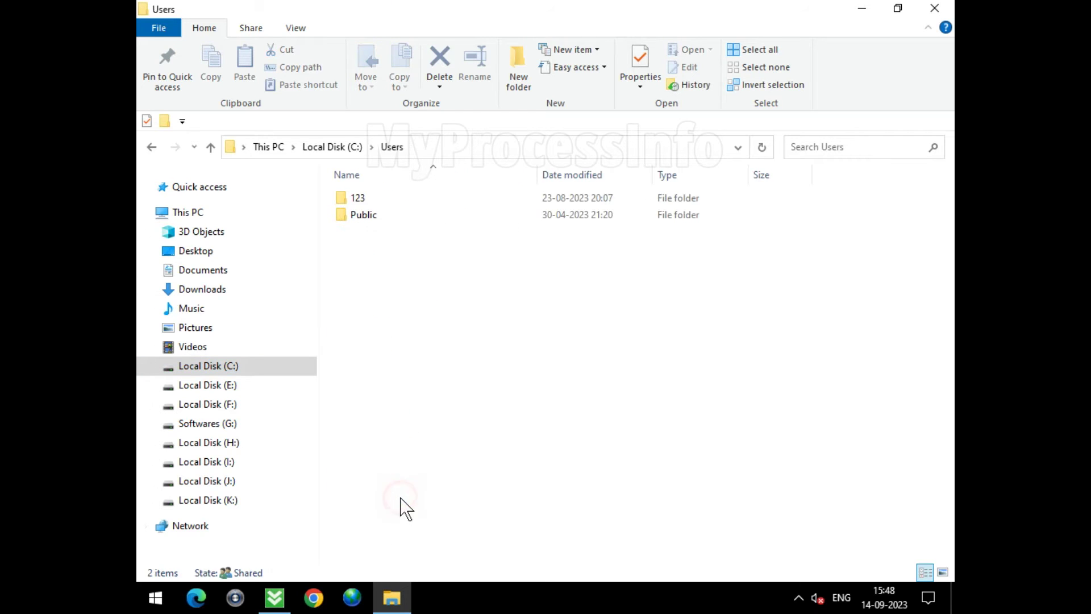
click(392, 200)
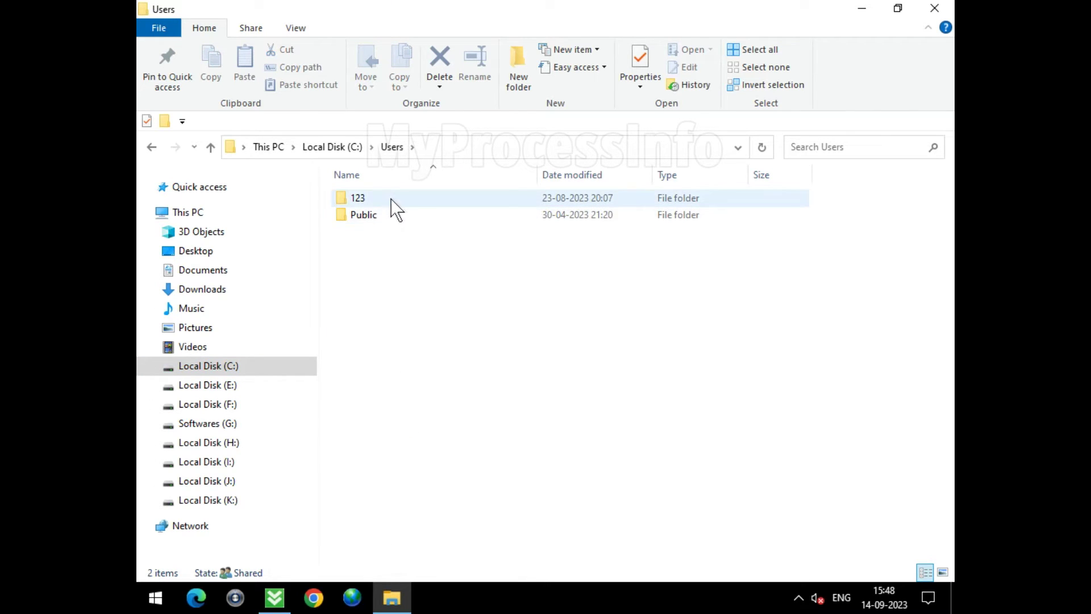
click(410, 194)
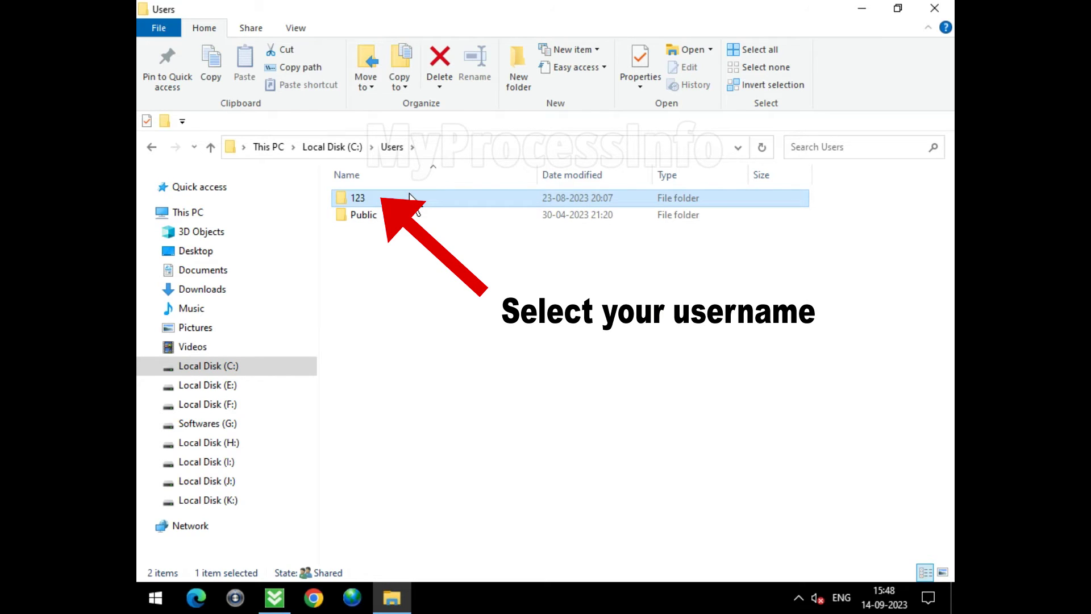
double_click(410, 195)
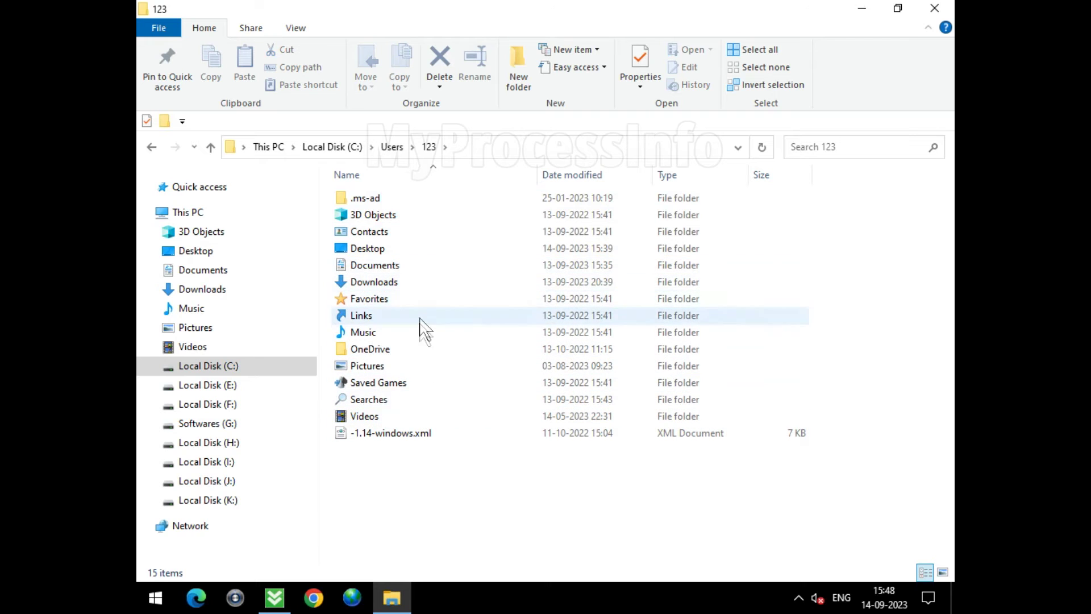
Turn on the display of hidden items in the 123 profile folder and open AppData's Local folder.
click(294, 28)
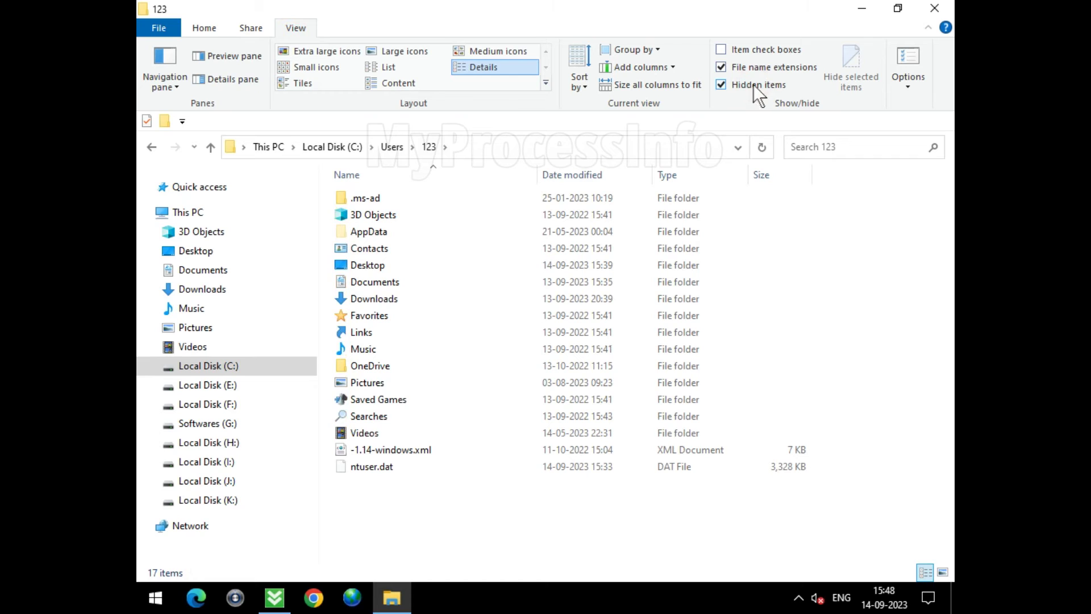
click(433, 230)
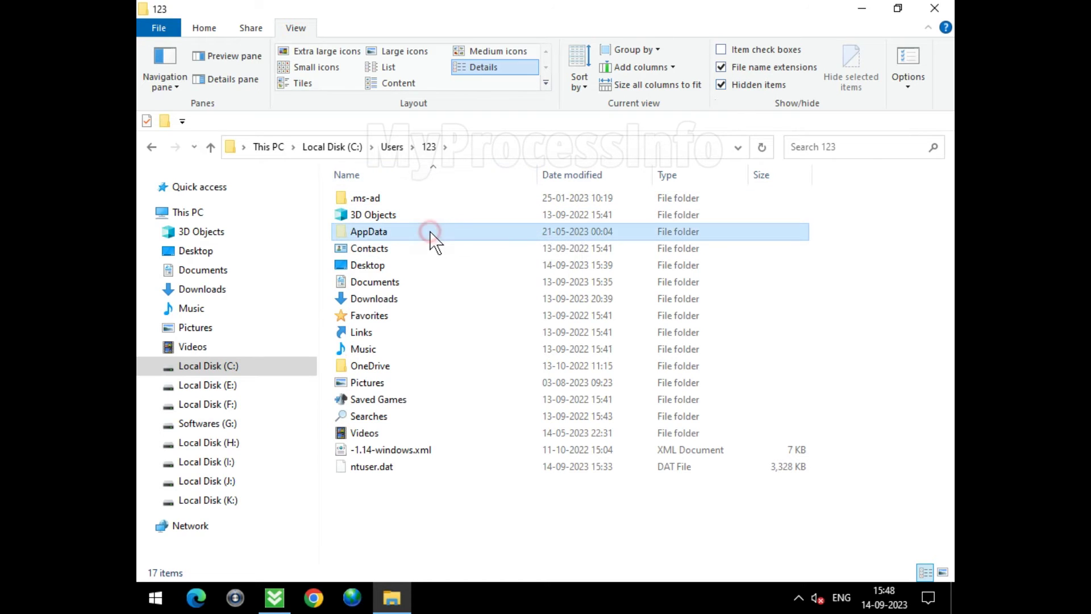
double_click(468, 233)
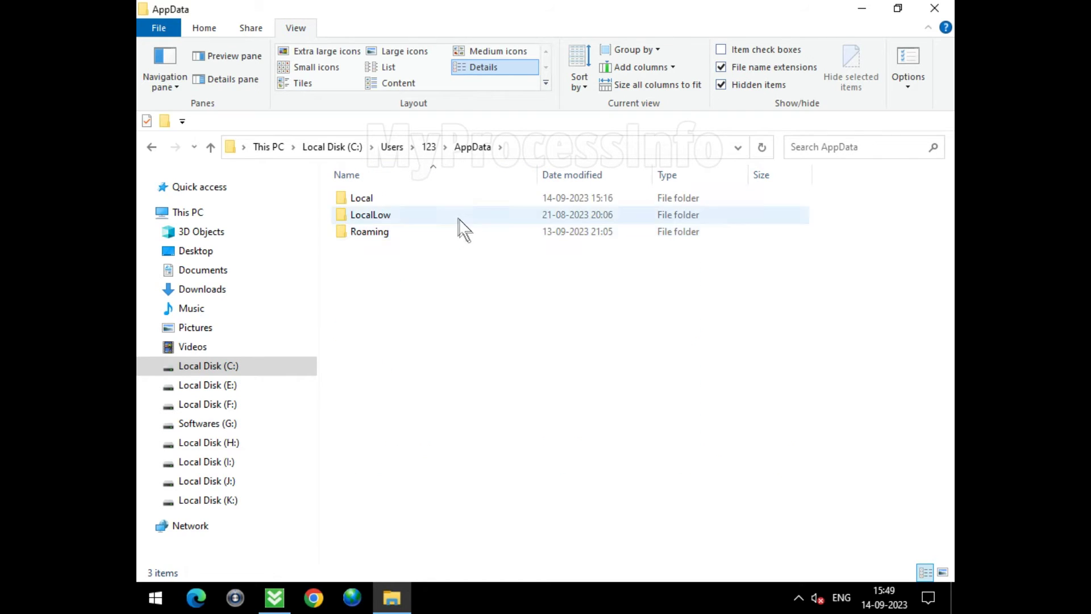
double_click(449, 198)
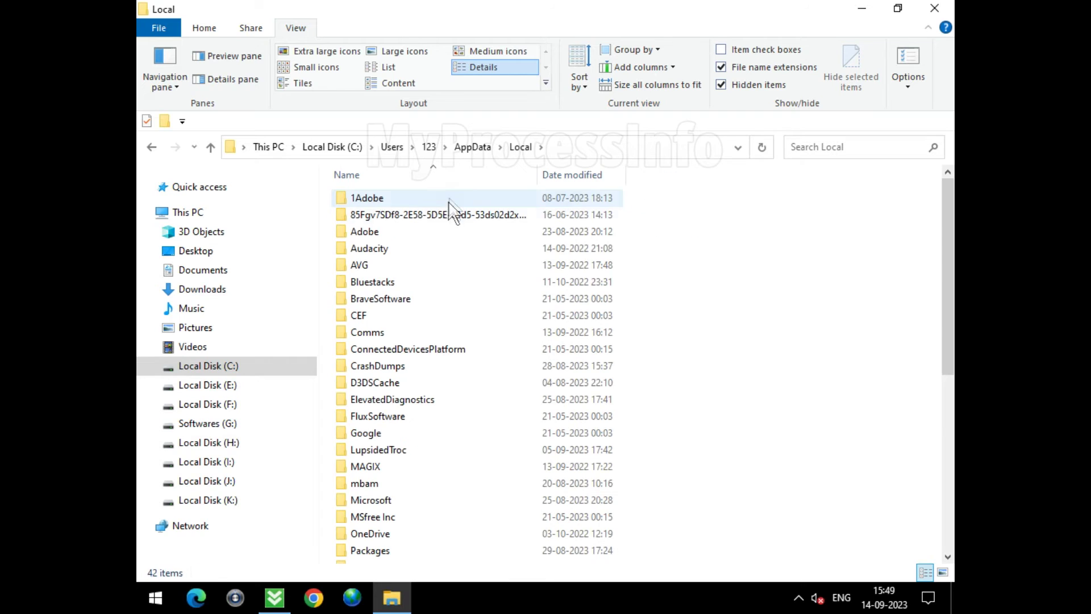
Open the Microsoft folder inside Local and go into its Windows subfolder.
scroll(454, 494, down, 1)
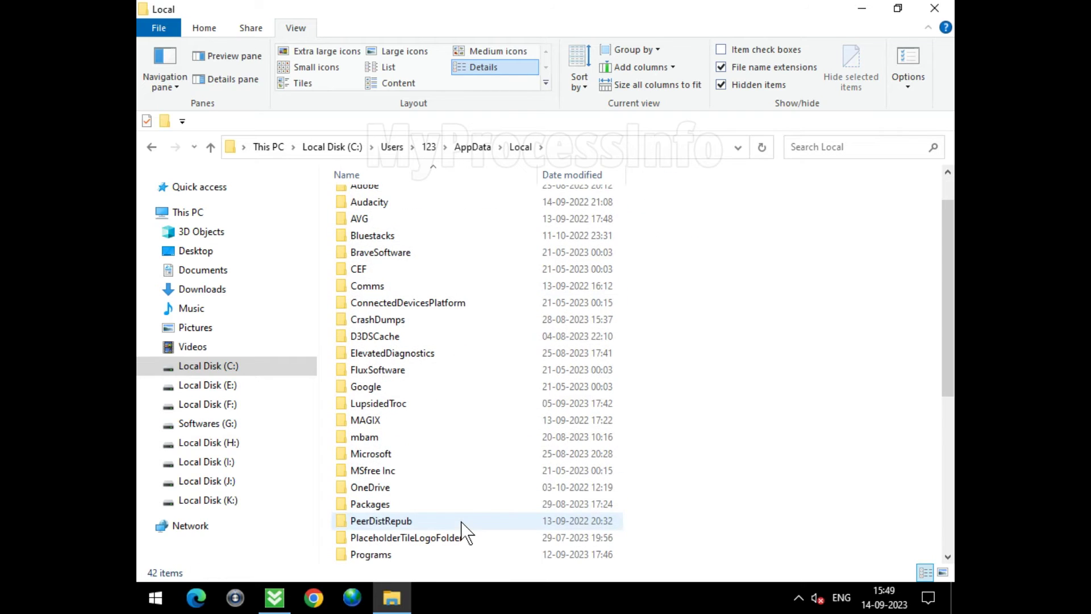
click(441, 452)
double_click(513, 454)
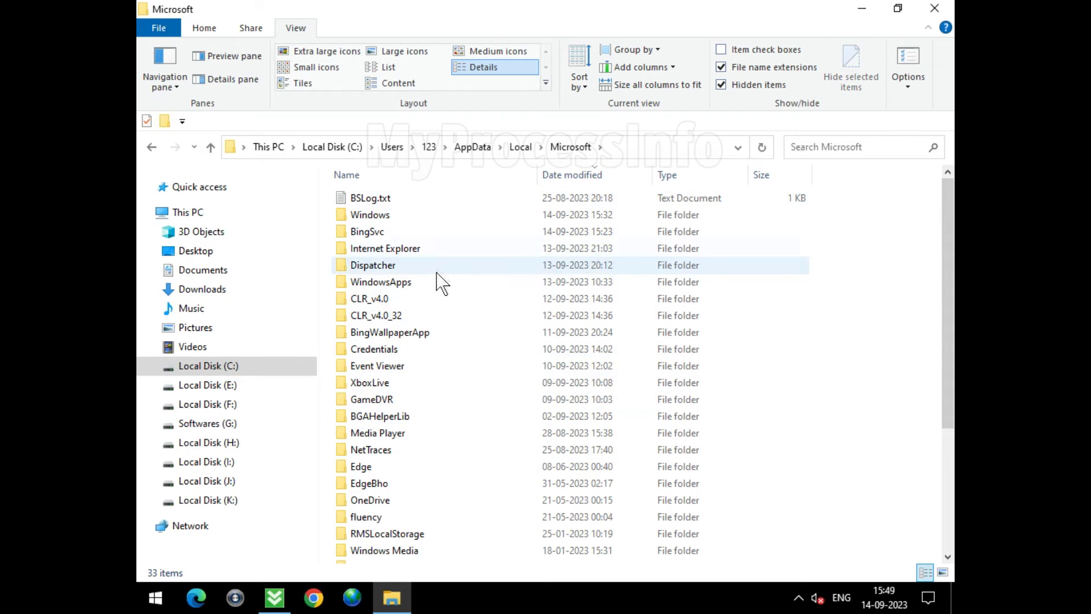
click(475, 217)
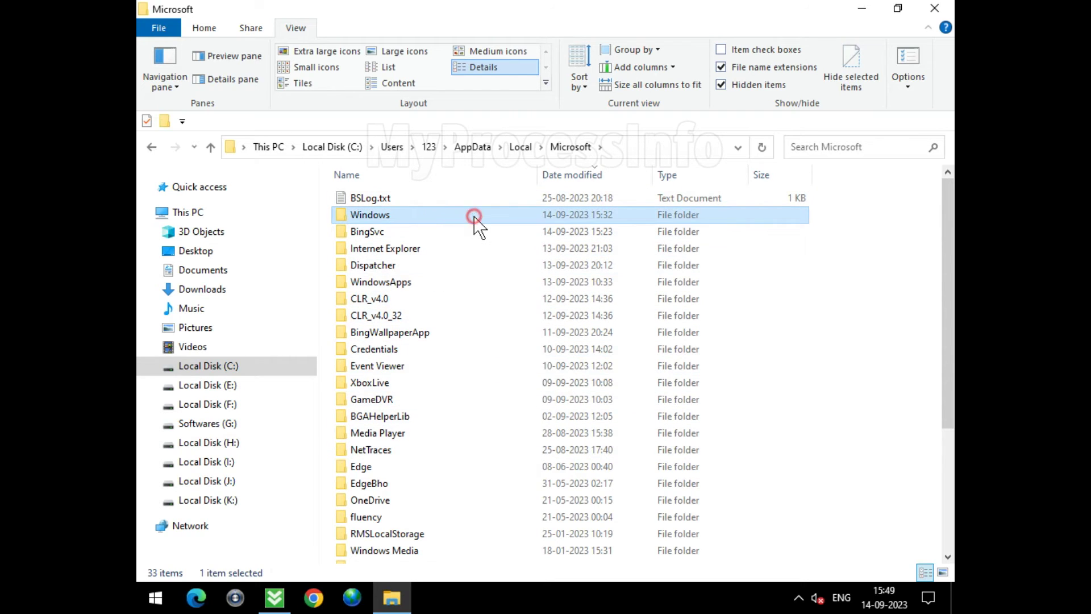
double_click(474, 216)
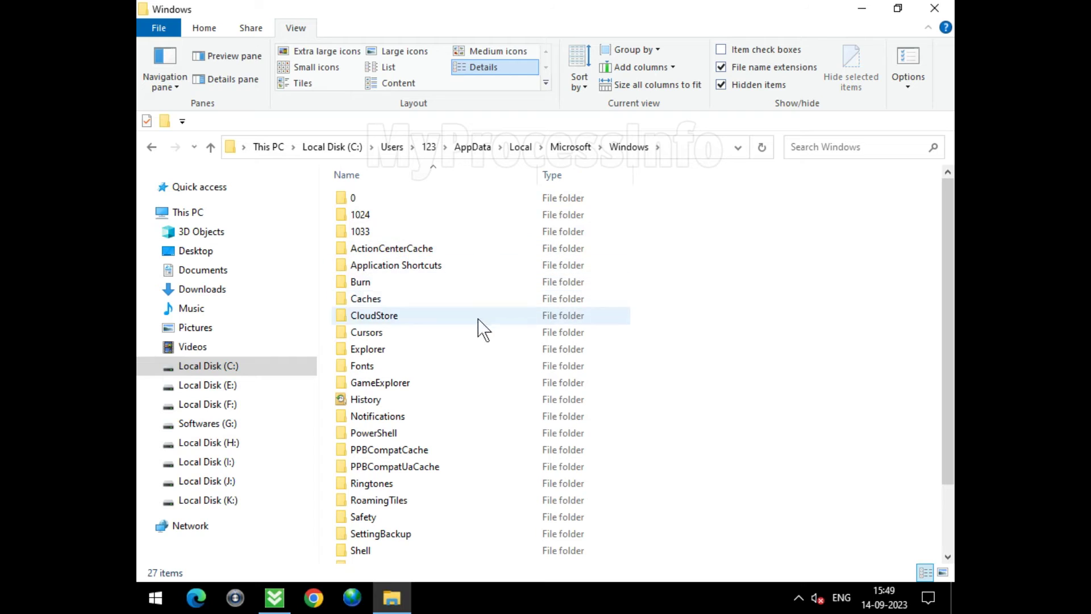
Delete Svchost32.exe from the Updation folder inside Microsoft's Windows folder, and close the window.
scroll(487, 482, down, 2)
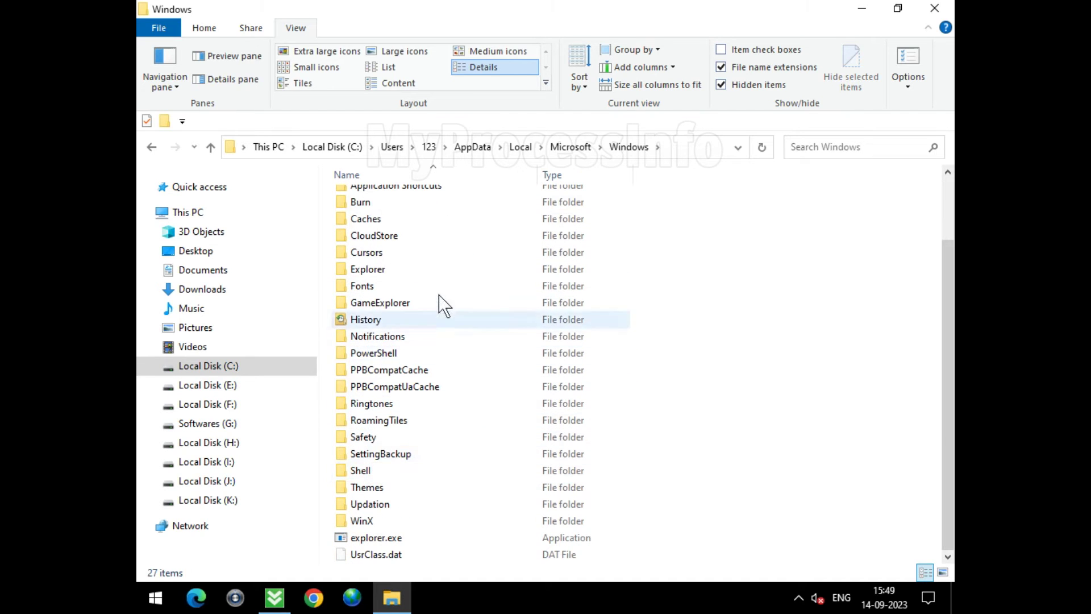
click(481, 503)
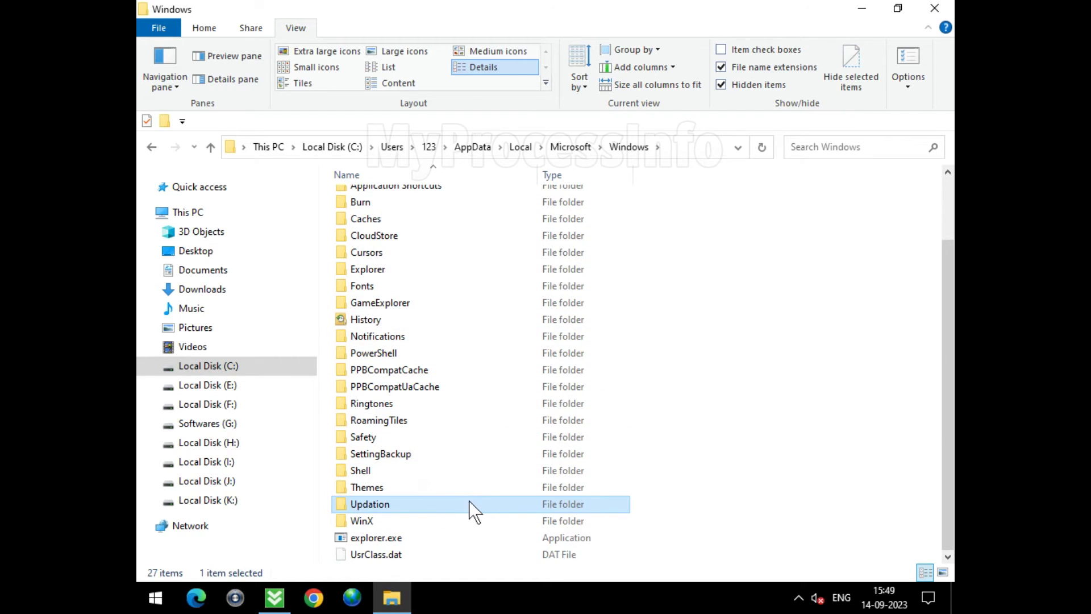
double_click(467, 502)
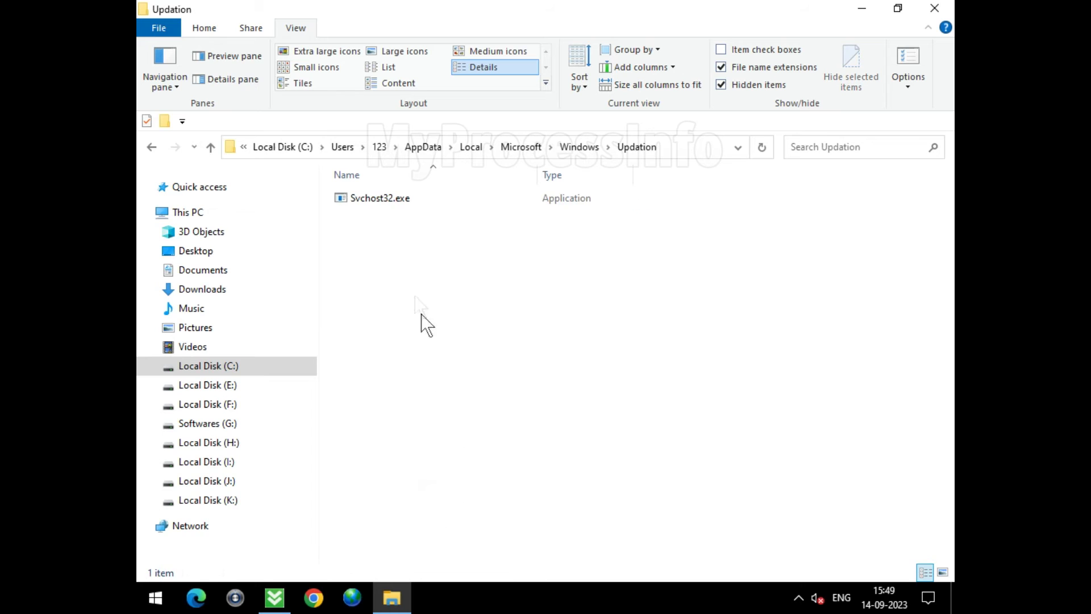
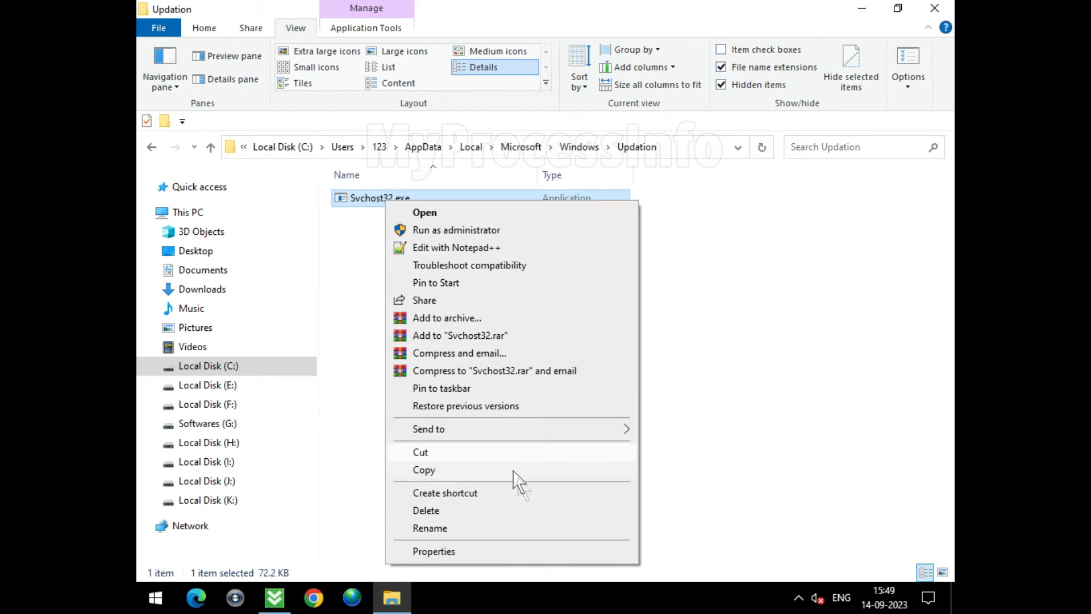
click(532, 511)
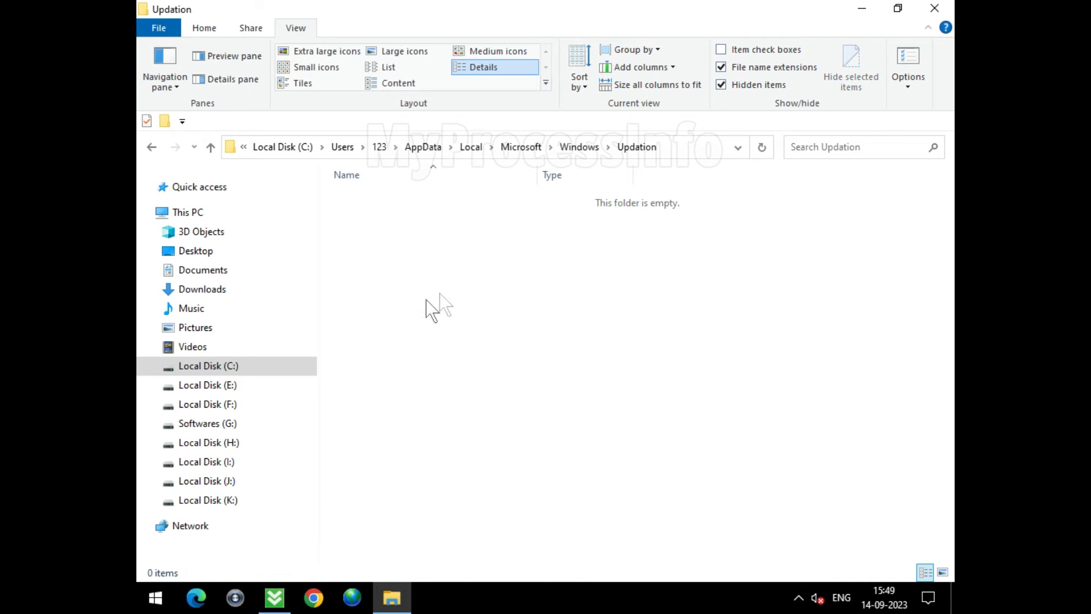
click(936, 8)
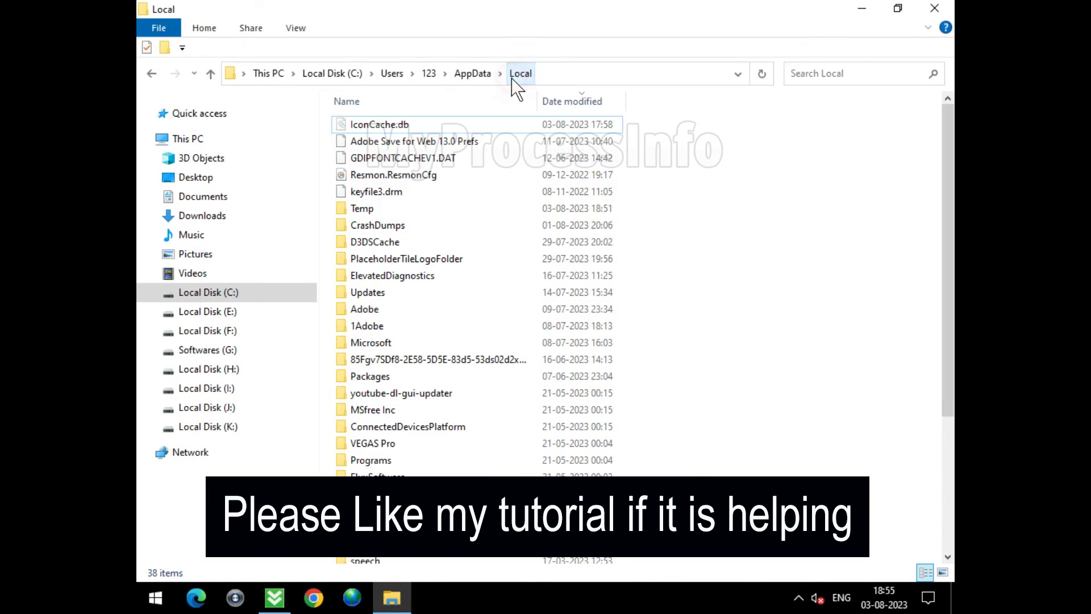
Open the Temp folder inside AppData's Local folder, check the contents of its _ls_m5x0 subfolder, and return to Temp.
click(446, 211)
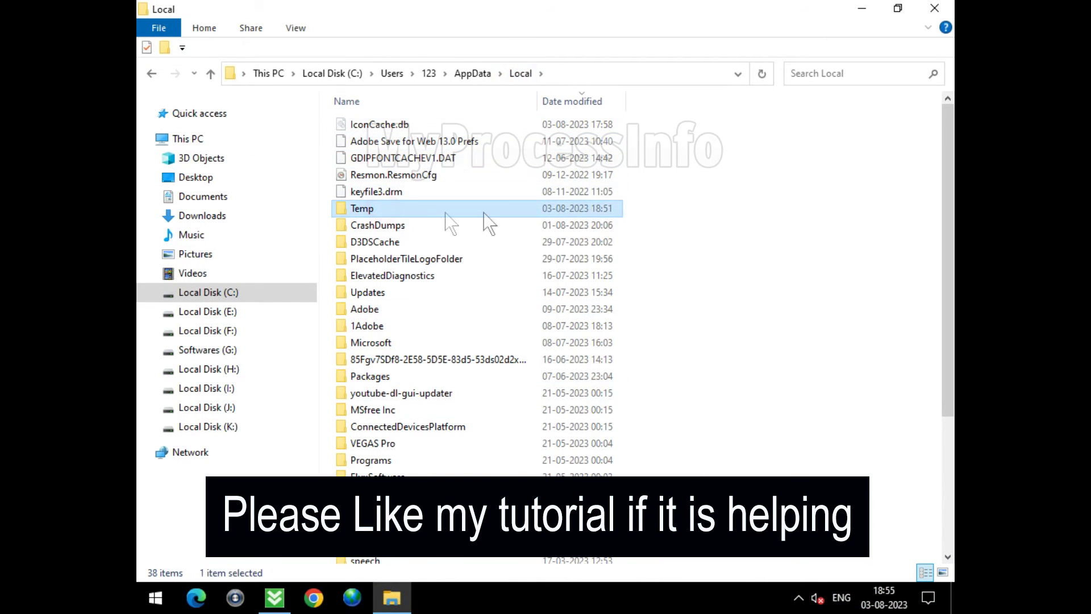
double_click(486, 212)
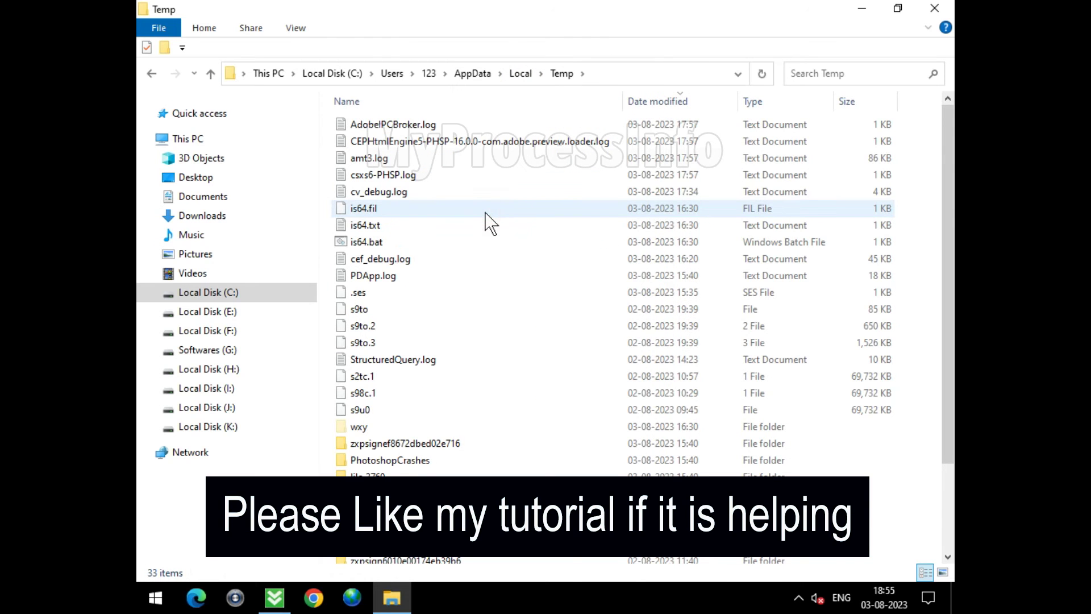
scroll(503, 267, down, 2)
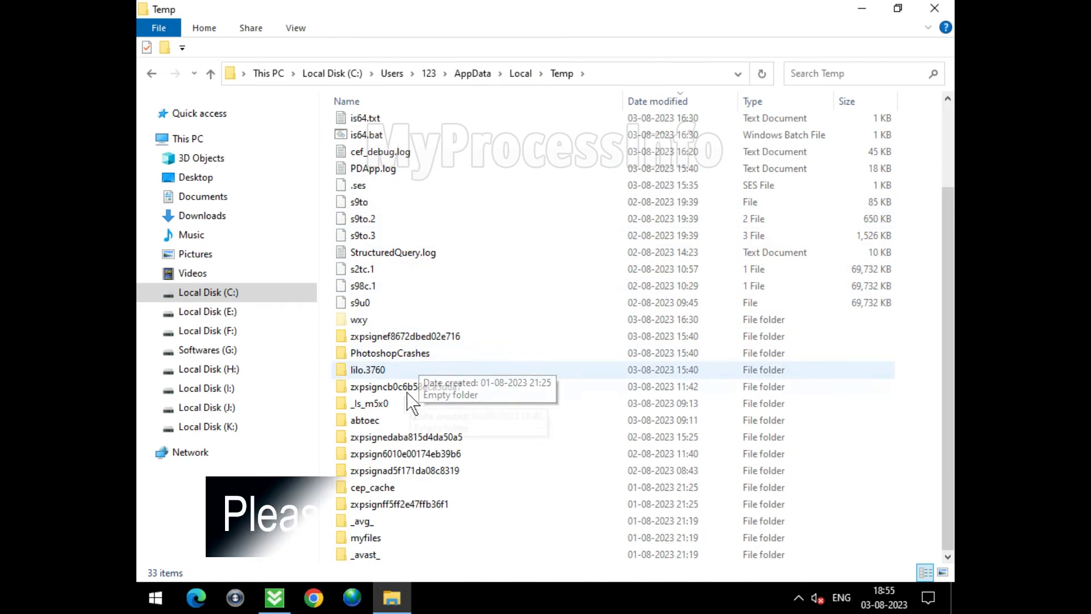
click(461, 404)
double_click(460, 402)
key(Down)
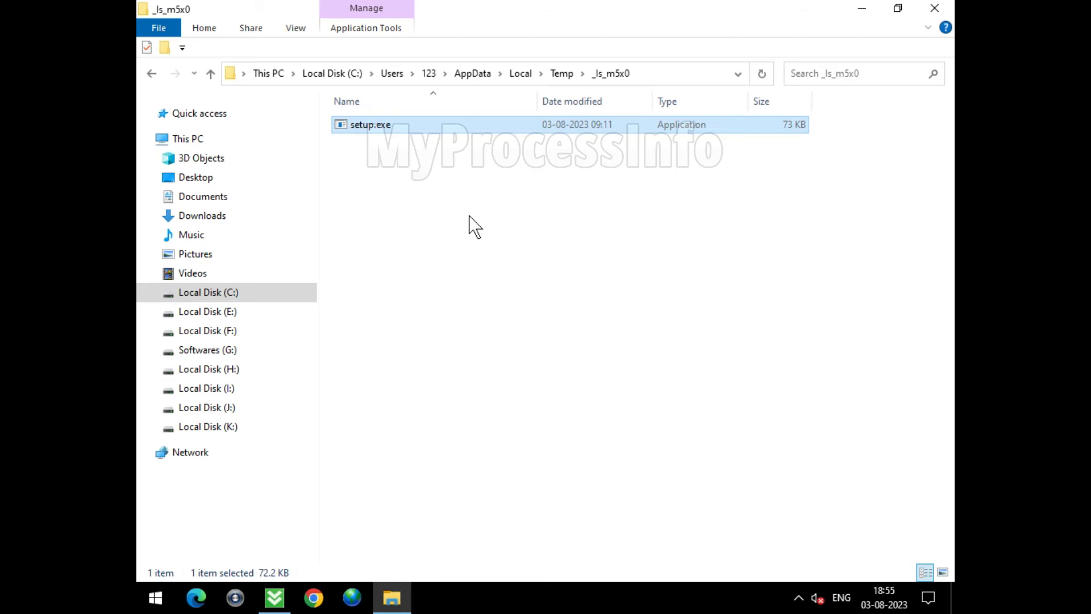
click(563, 74)
Delete all files and folders inside the Temp folder and close the window.
click(541, 295)
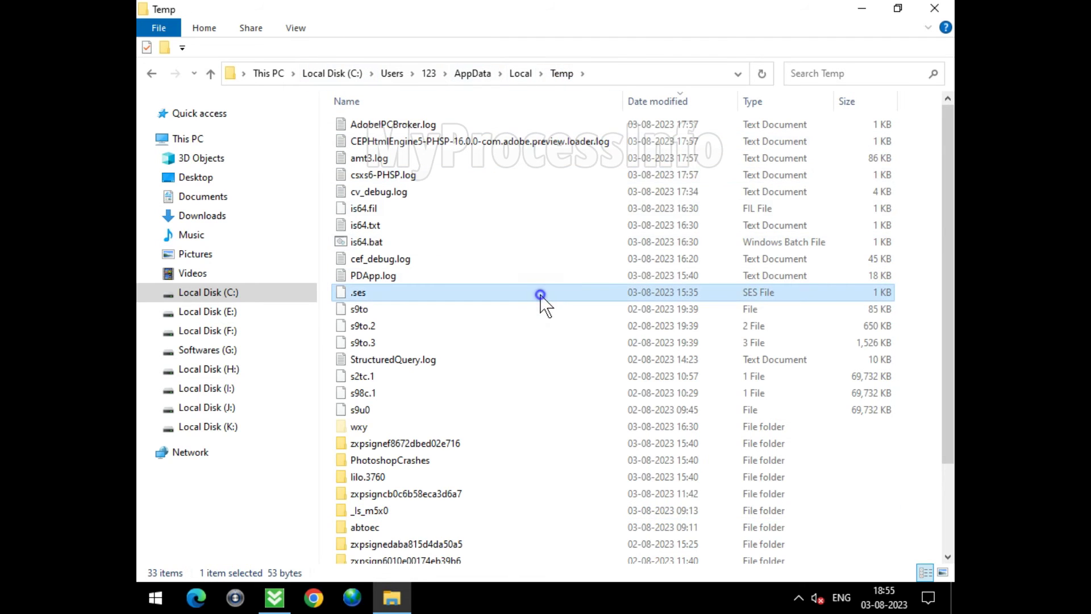
right_click(541, 295)
click(541, 308)
scroll(545, 311, down, 3)
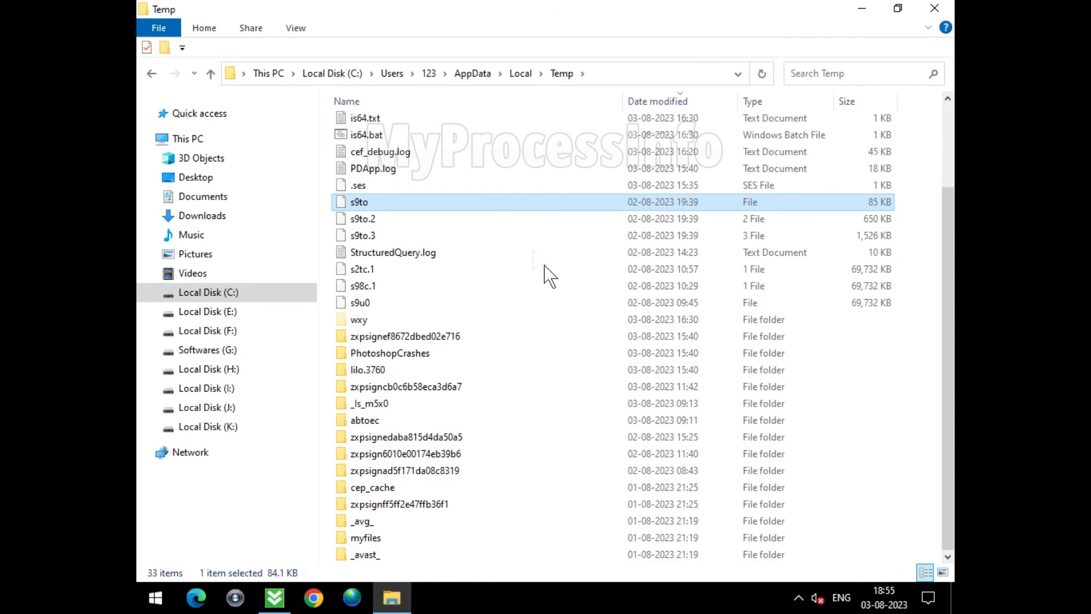
scroll(463, 170, up, 3)
click(559, 228)
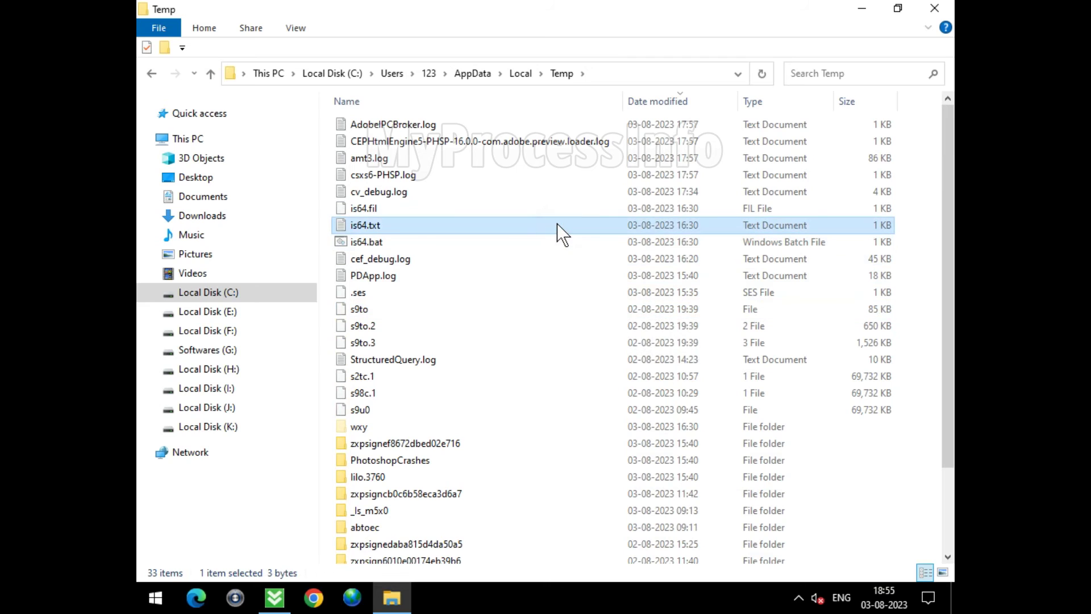
key(ctrl+a)
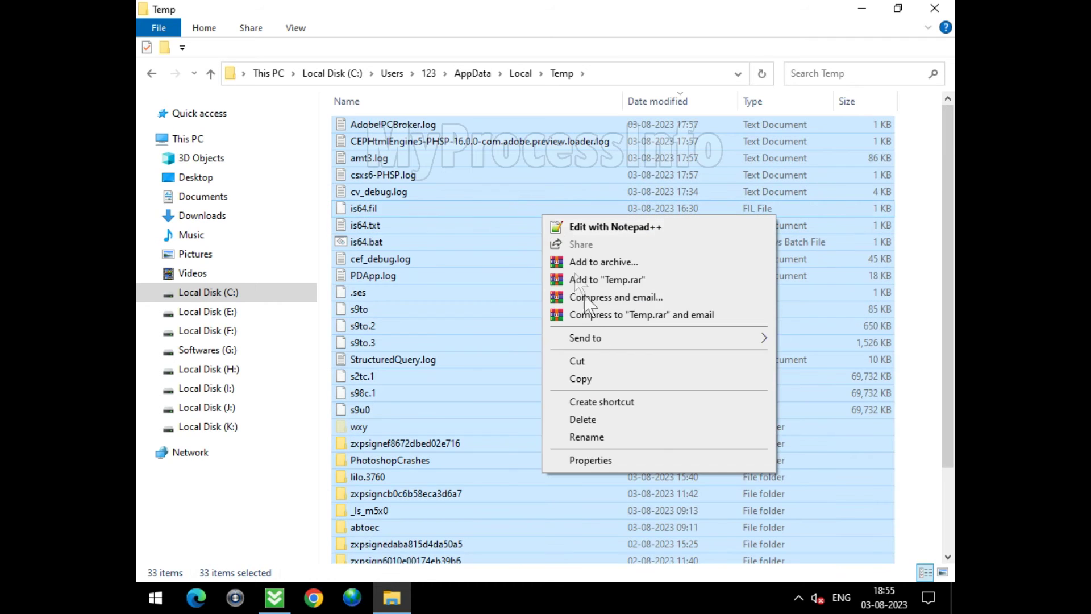
click(619, 418)
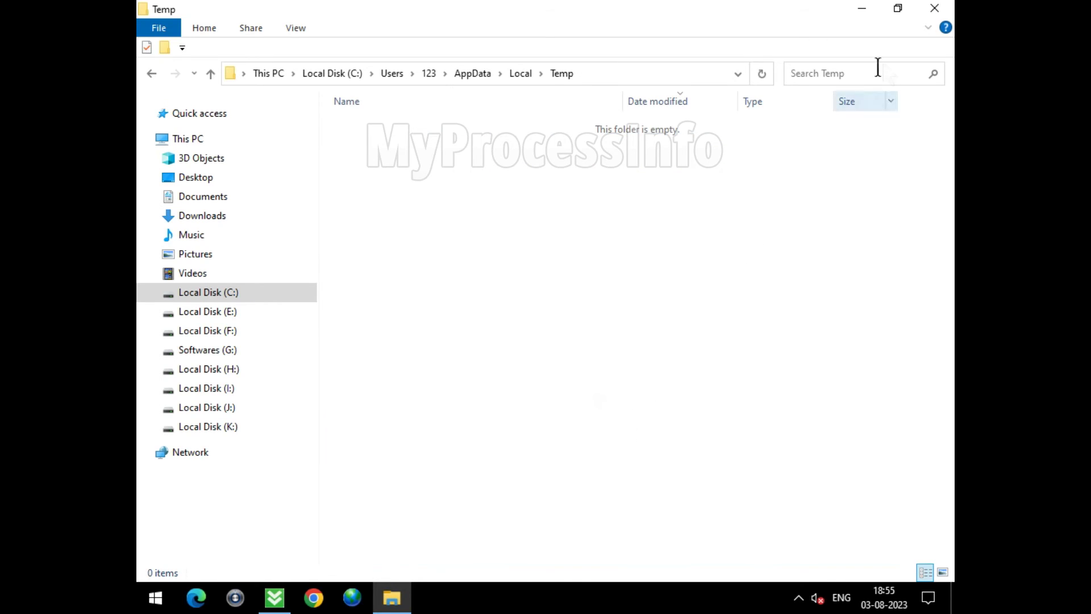
click(951, 8)
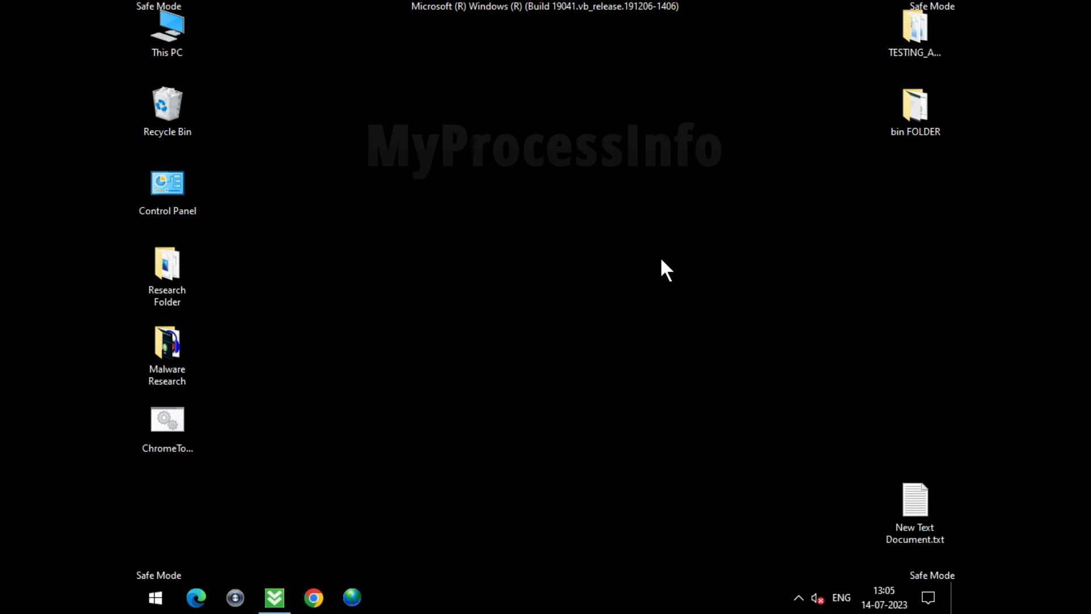
Open System Configuration by running msconfig.
key(super+r)
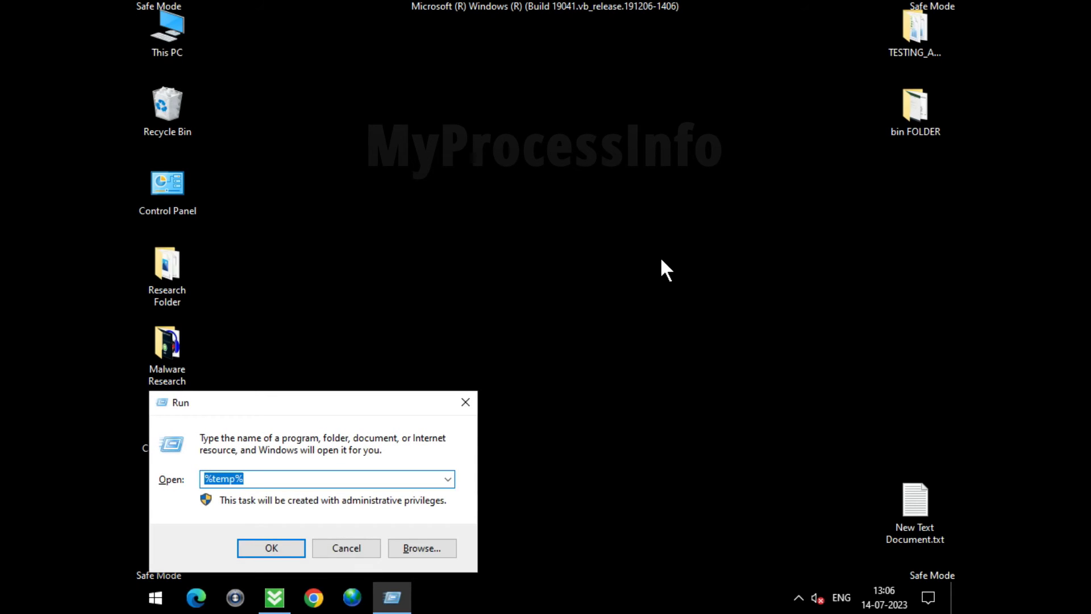
text(MS)
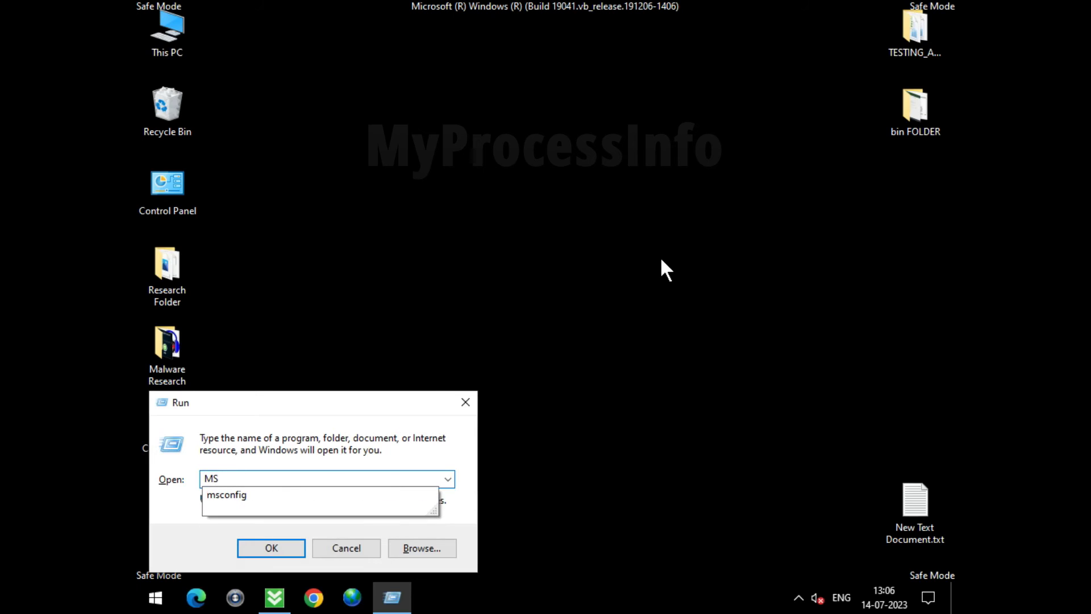
click(279, 495)
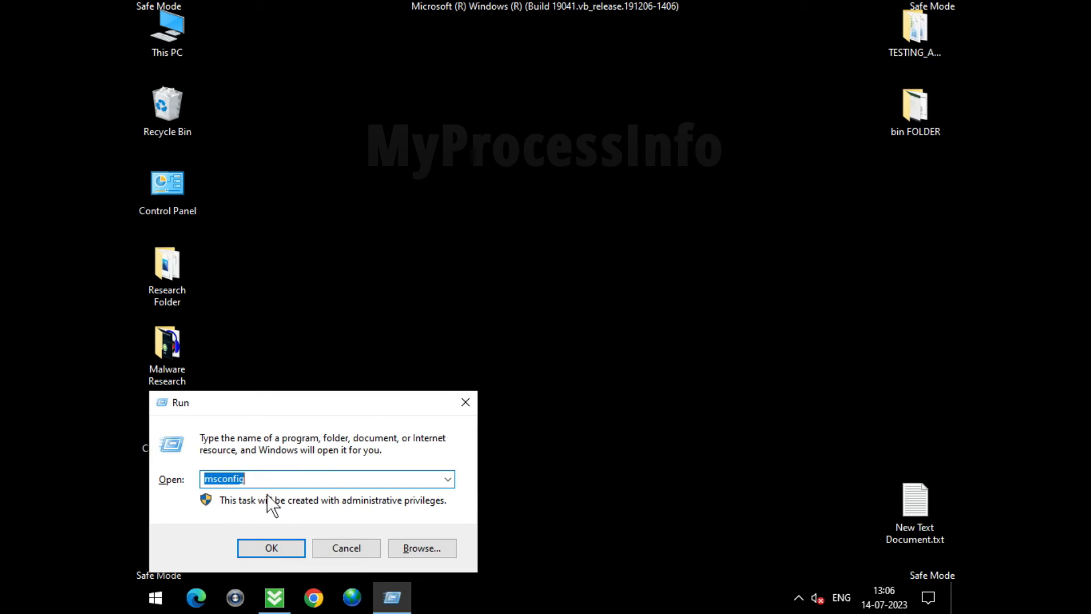
click(278, 543)
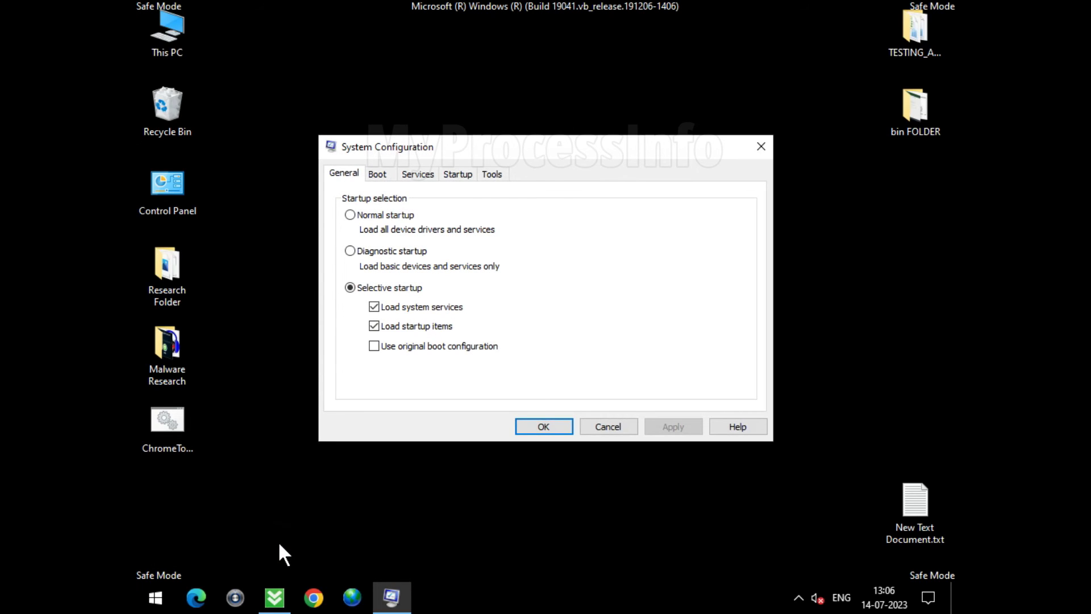
Set the startup selection to Normal startup, apply it, and restart the computer.
click(351, 216)
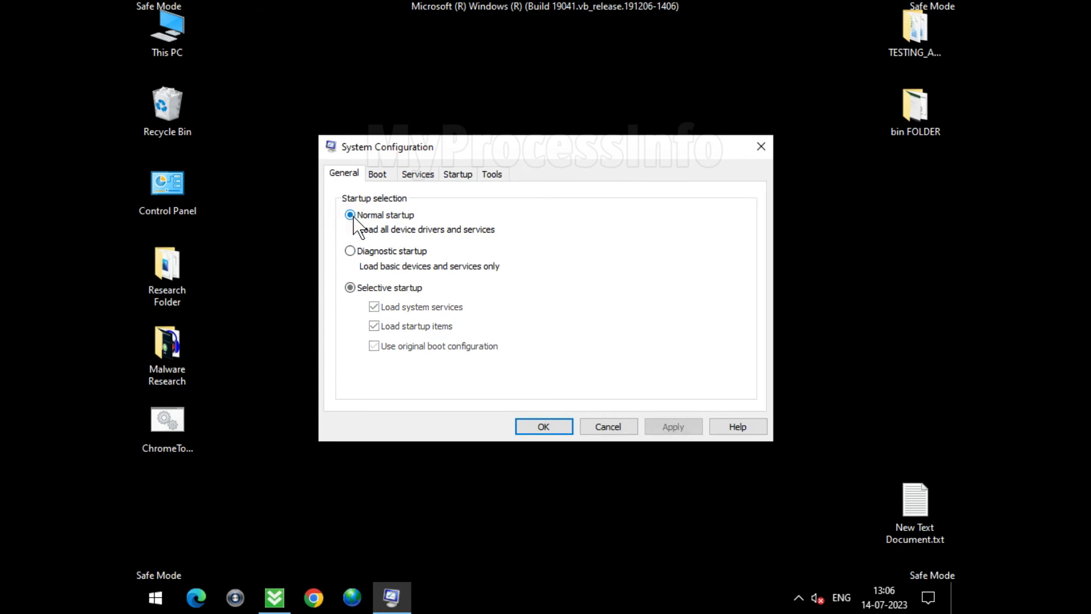
click(689, 426)
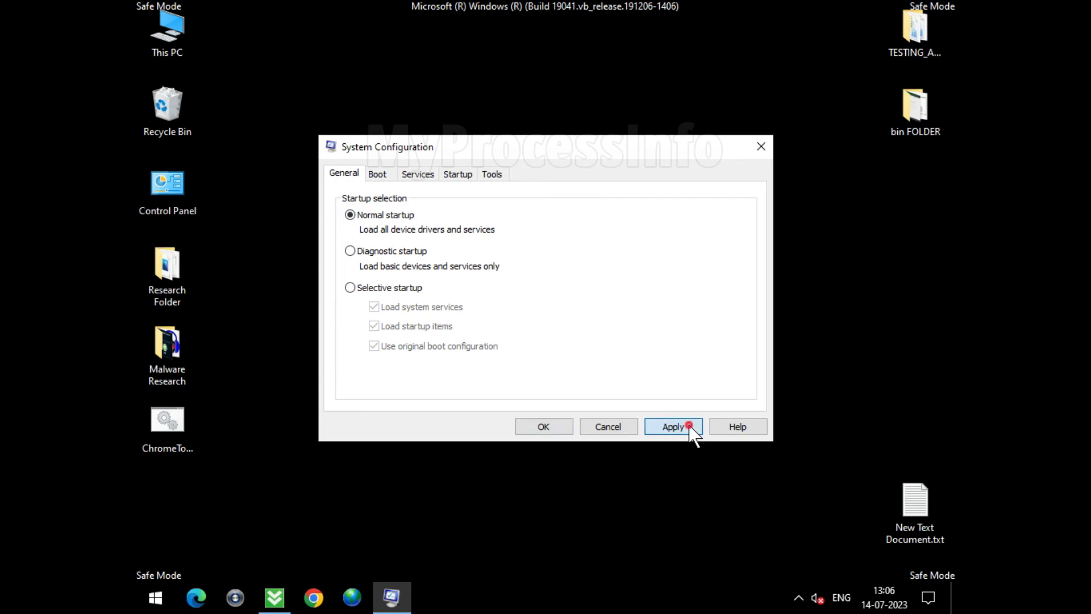
click(545, 430)
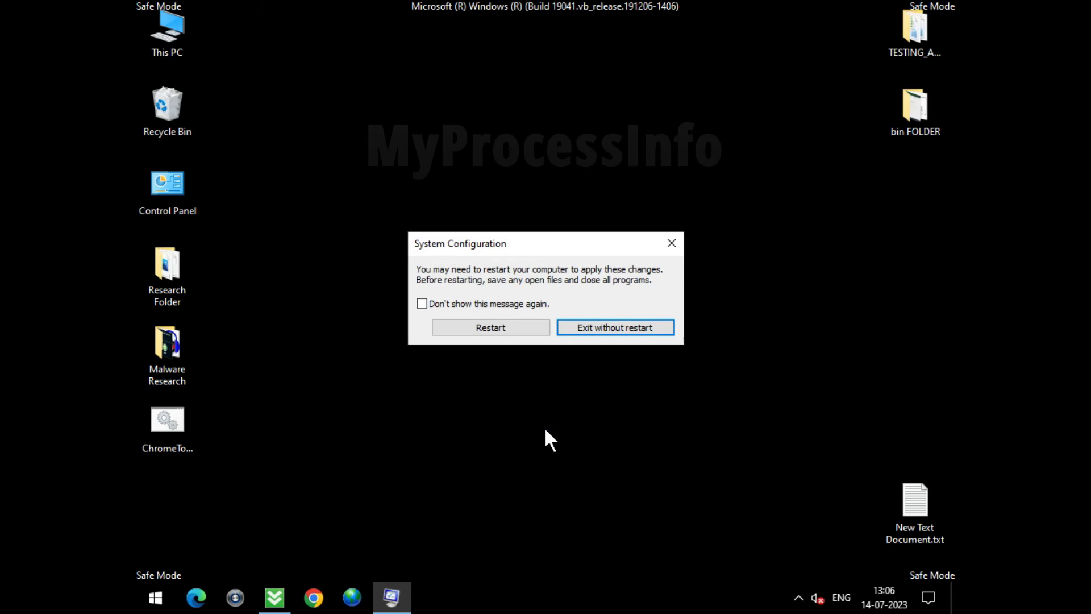
click(494, 333)
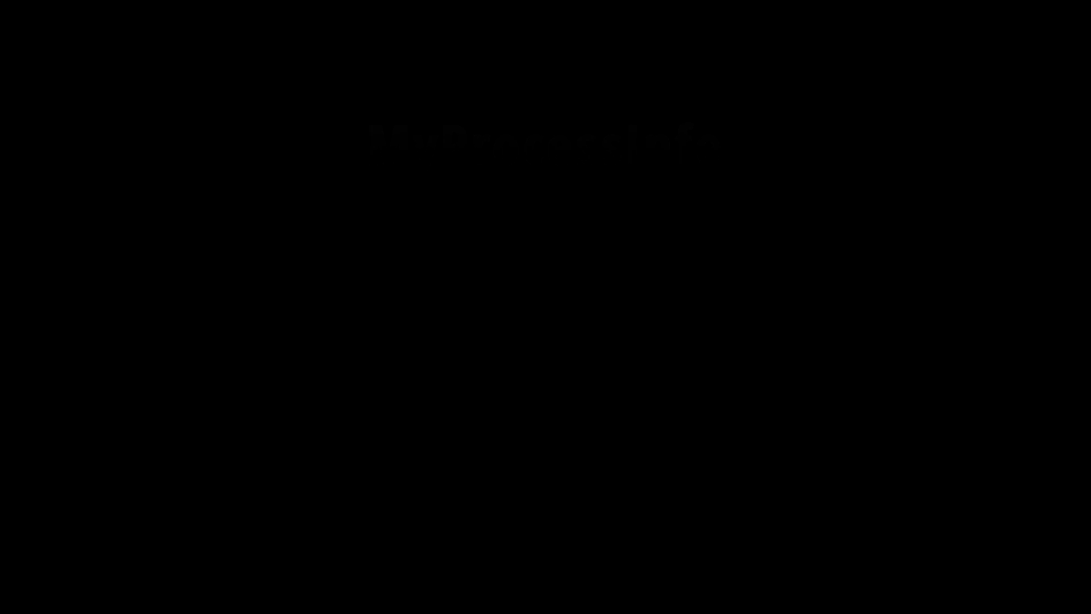